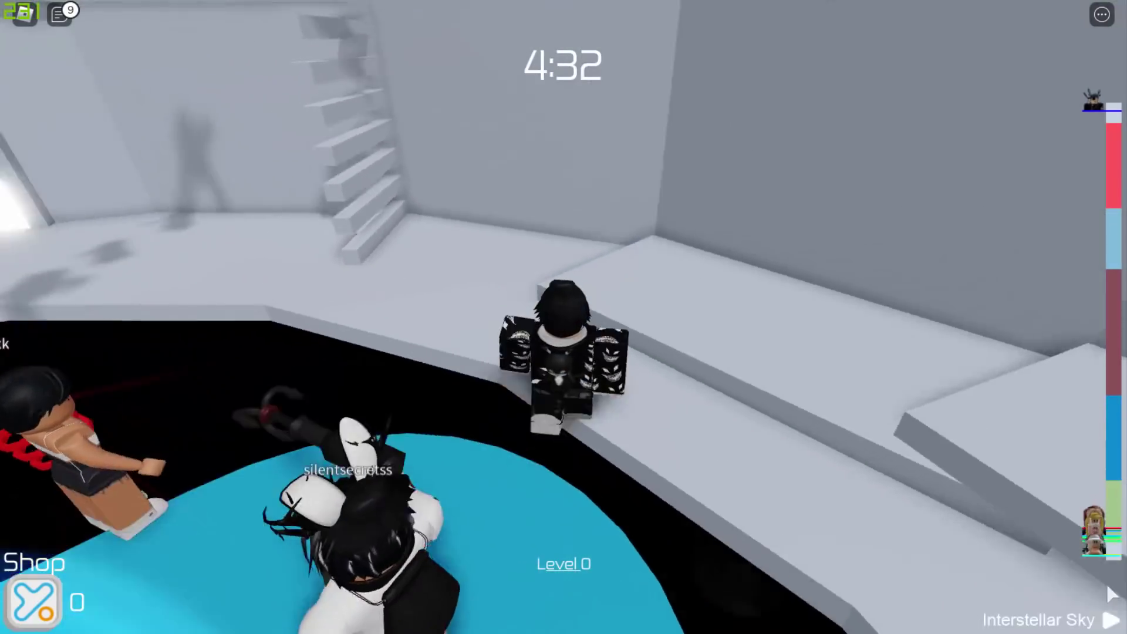
Step: Walk the avatar up the staircase, across the green platform and down onto the blue pit platform
key(w)
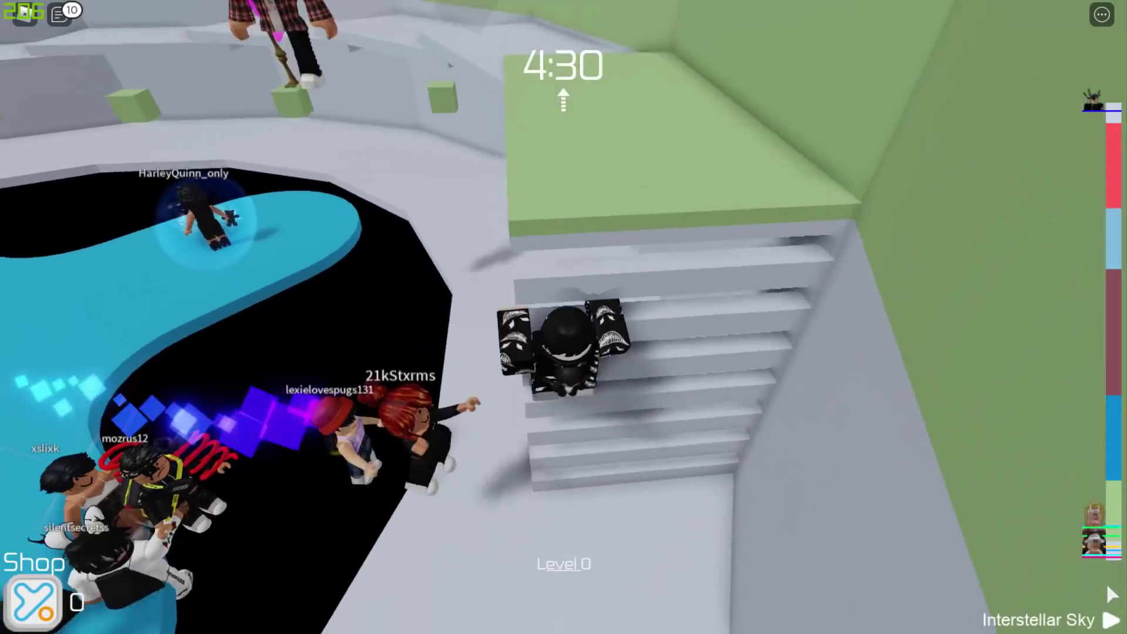
key(w)
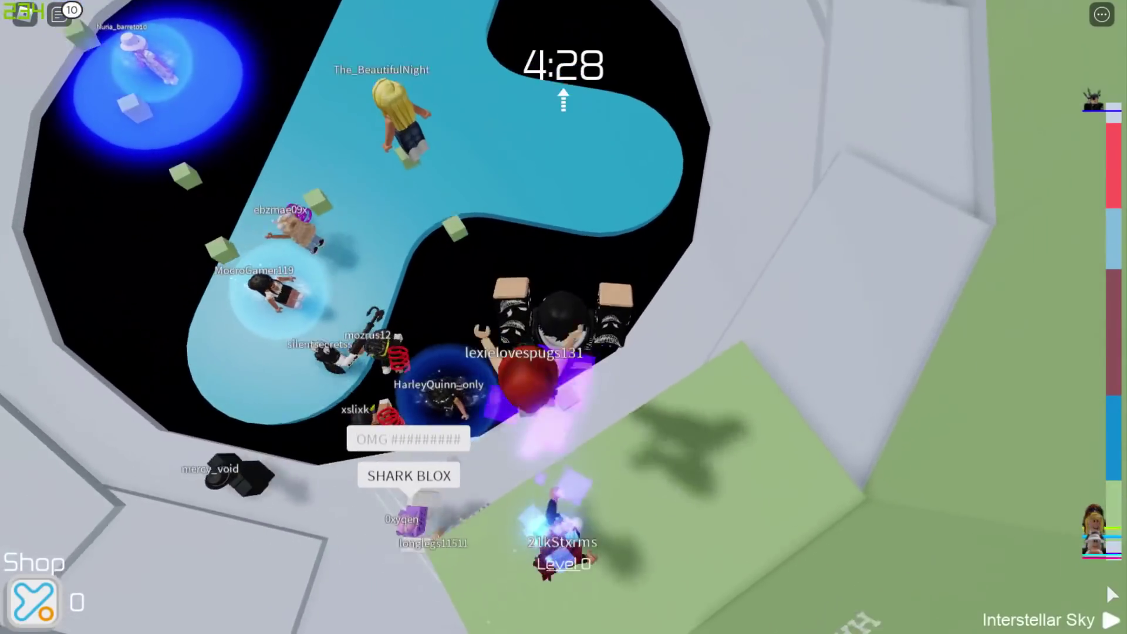
key(w)
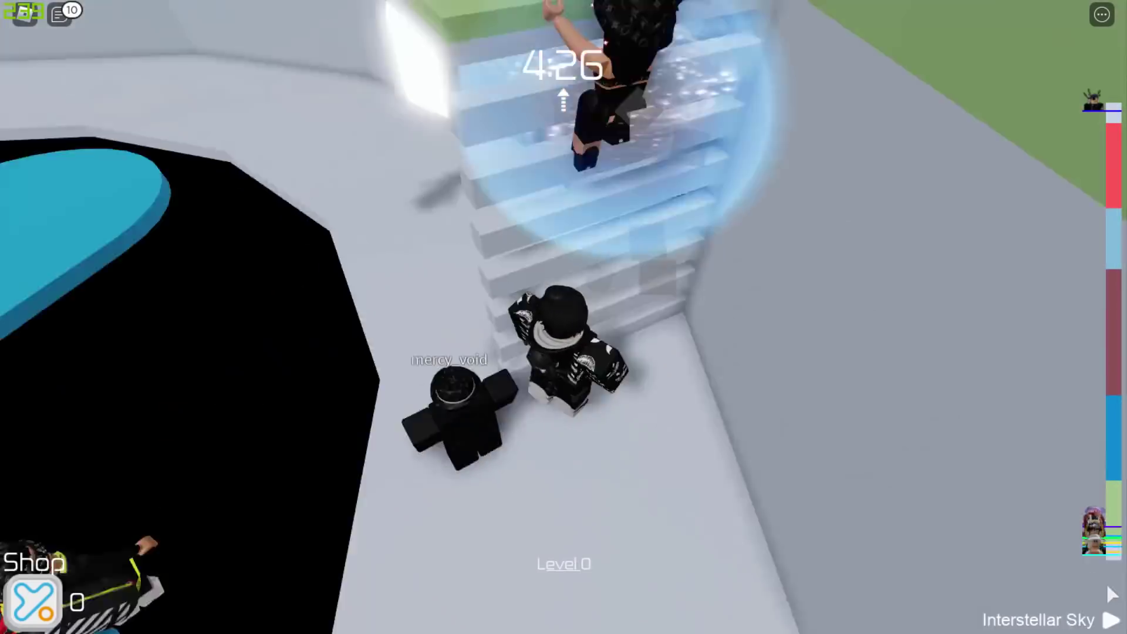
key(w)
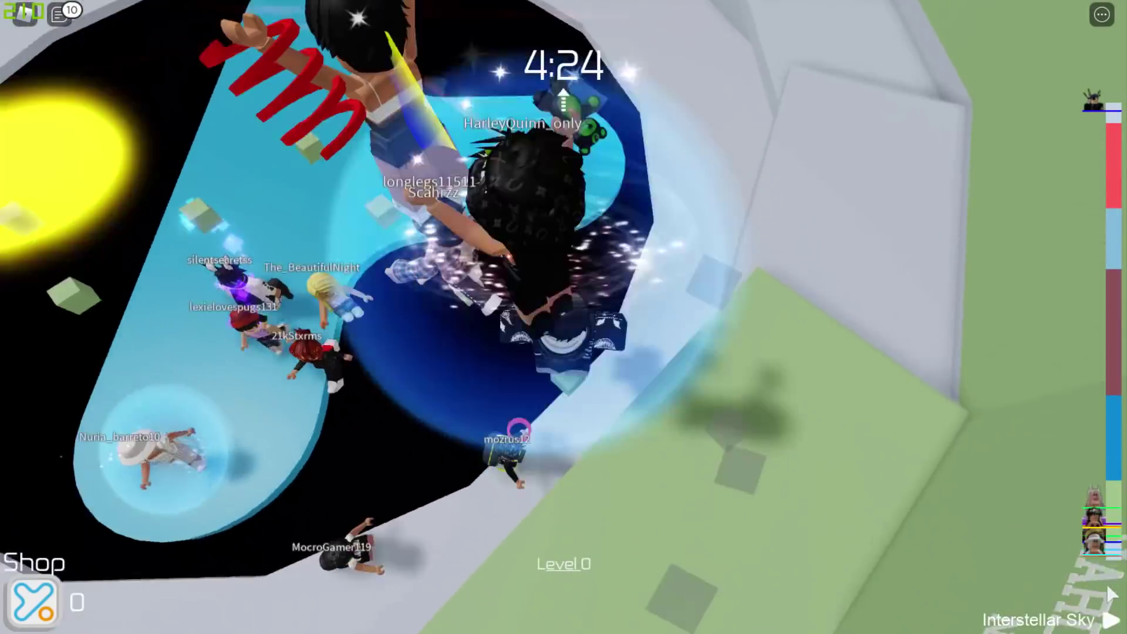
key(w)
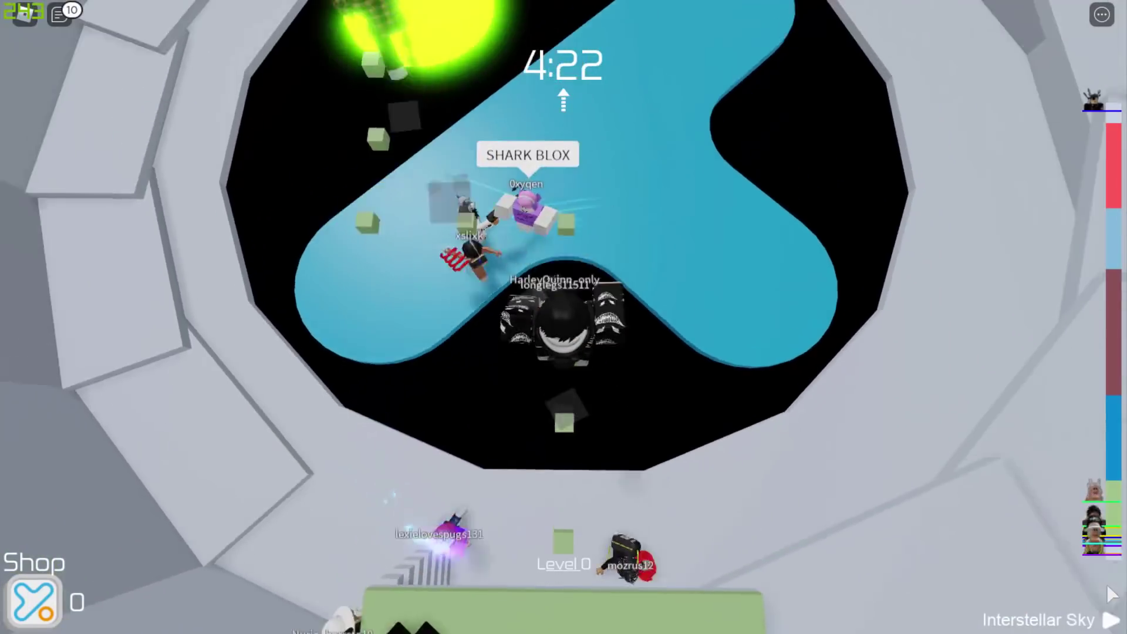
key(w)
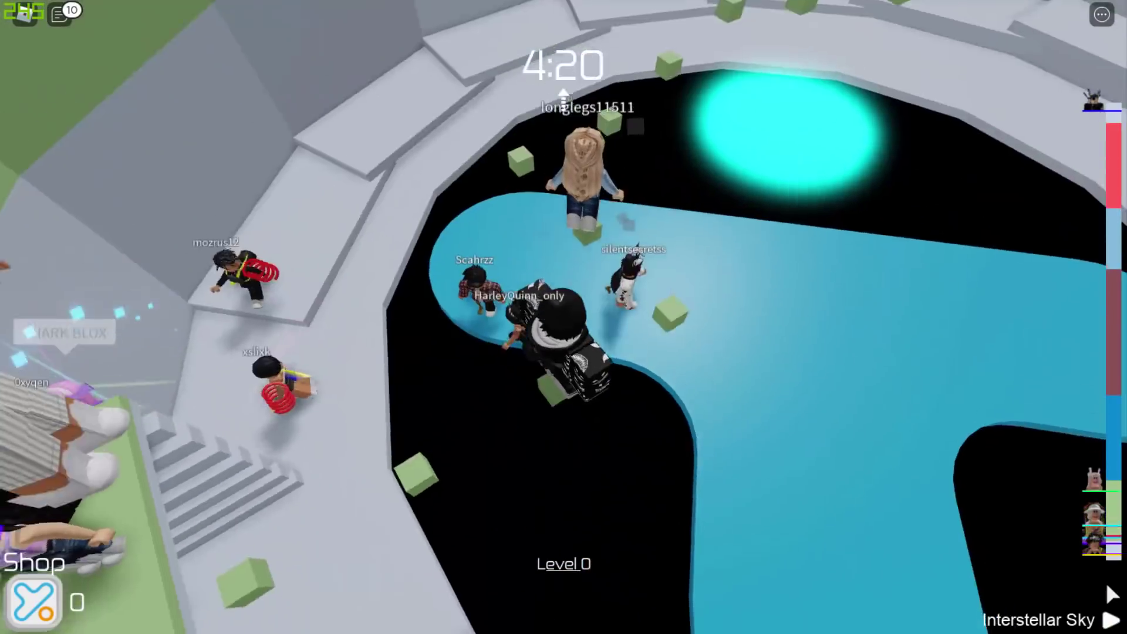
key(w)
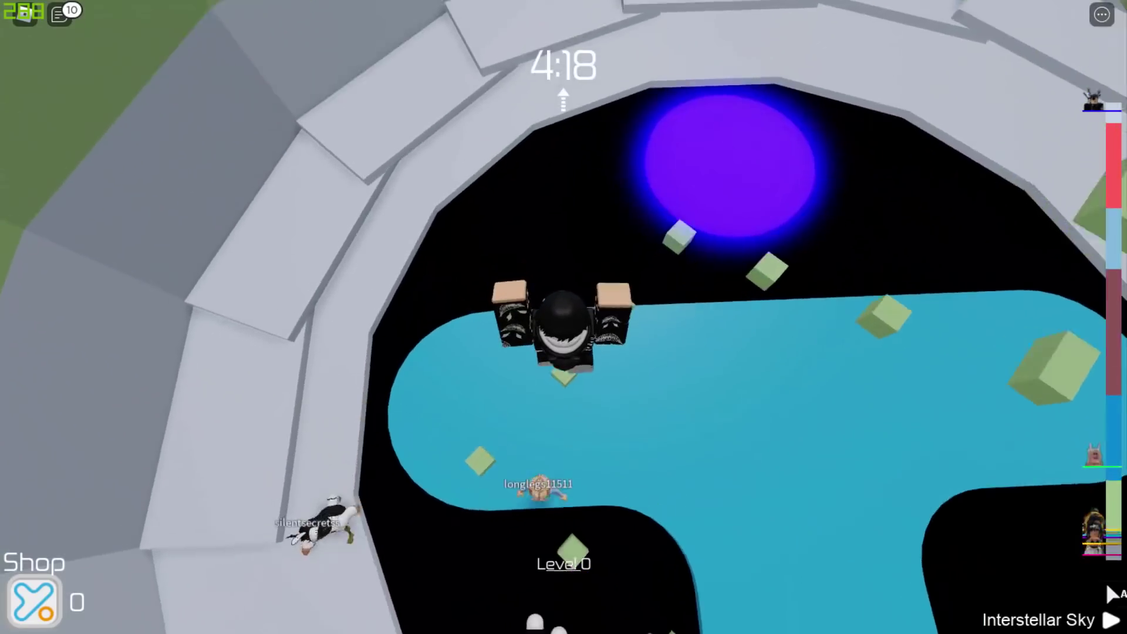
key(w)
key(w)
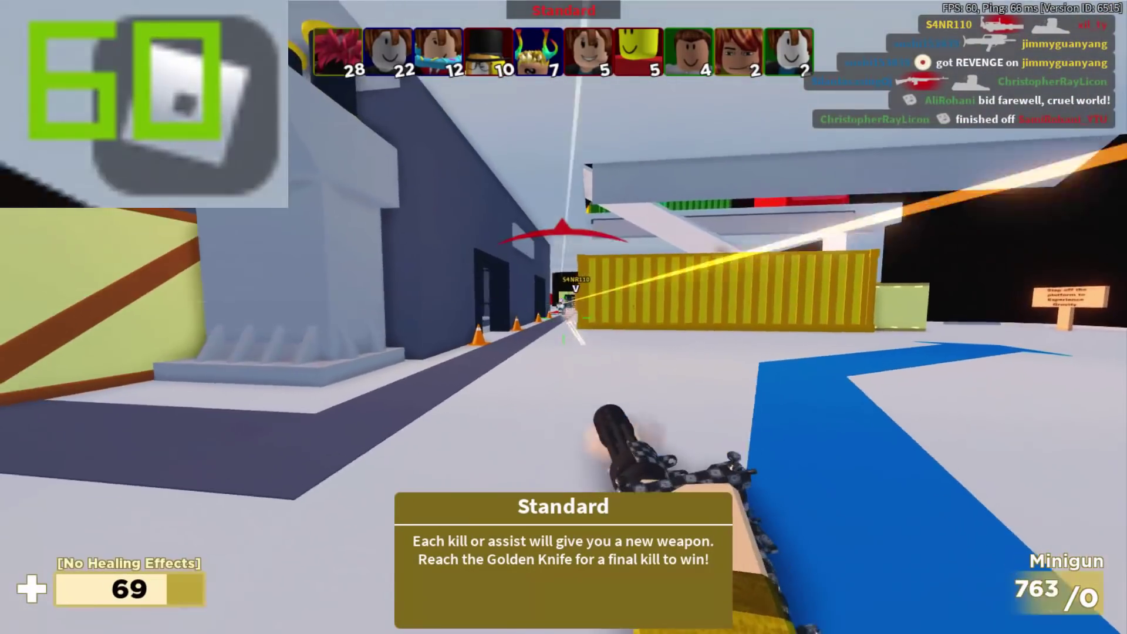
Step: Advance past the yellow container, killing an enemy with the Micro Uzis and firing the Concussion Rifle
key(w)
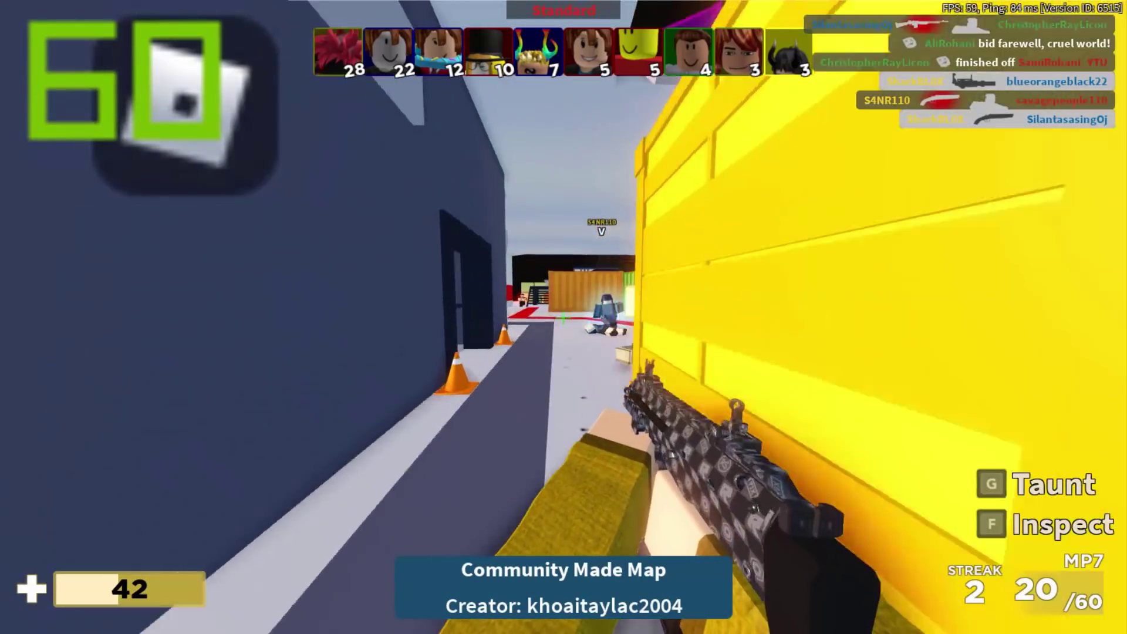
key(w)
click(564, 317)
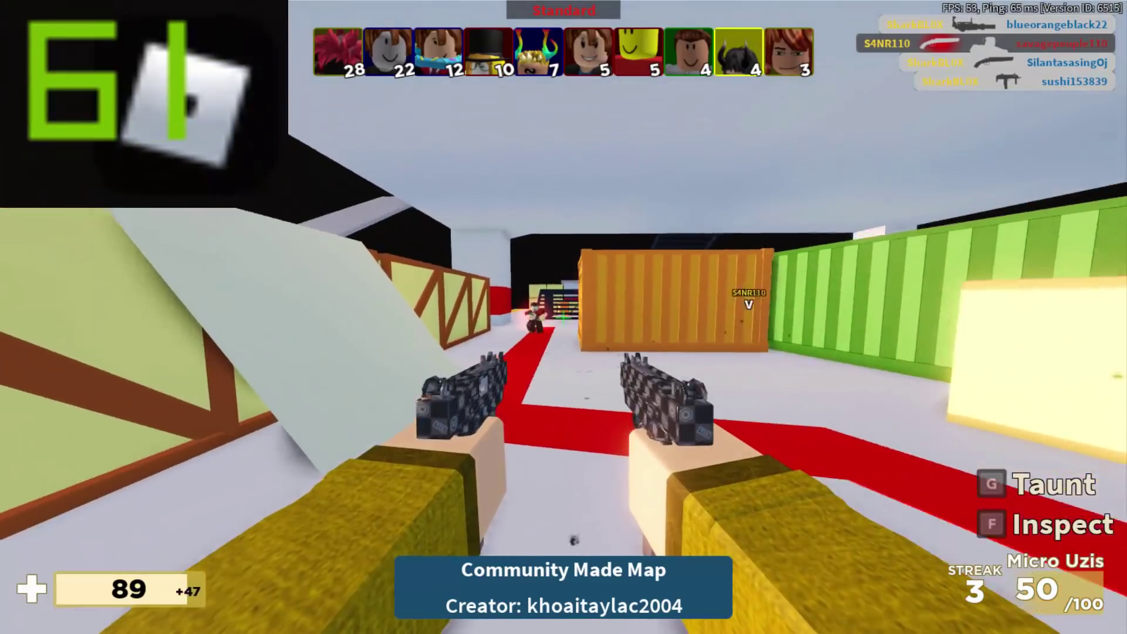
click(564, 318)
click(563, 318)
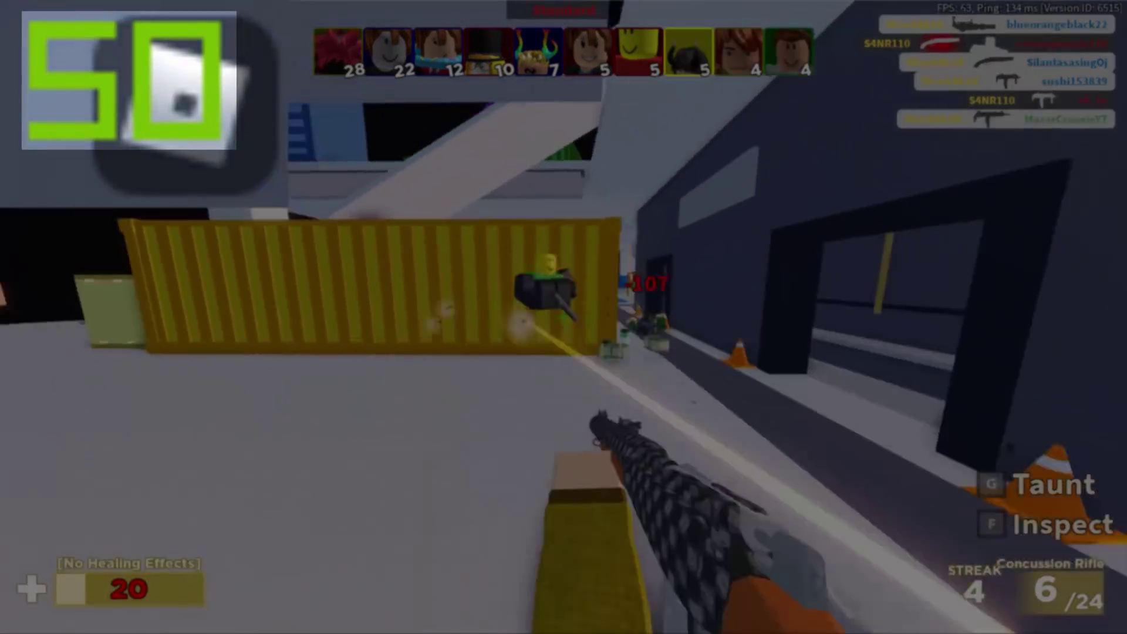
click(563, 318)
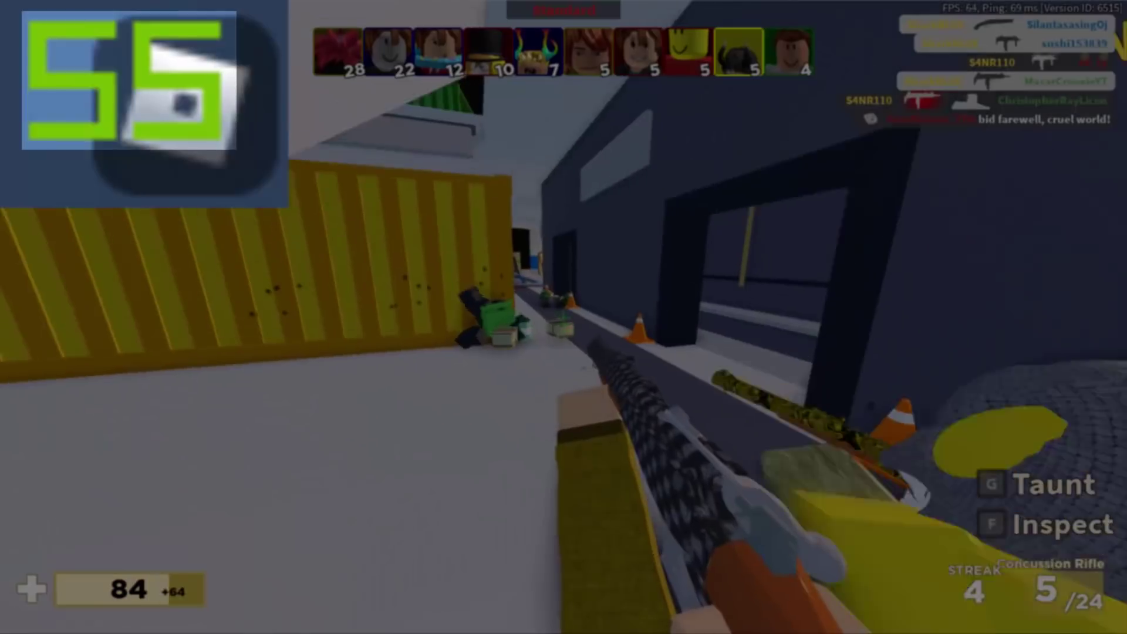
click(564, 317)
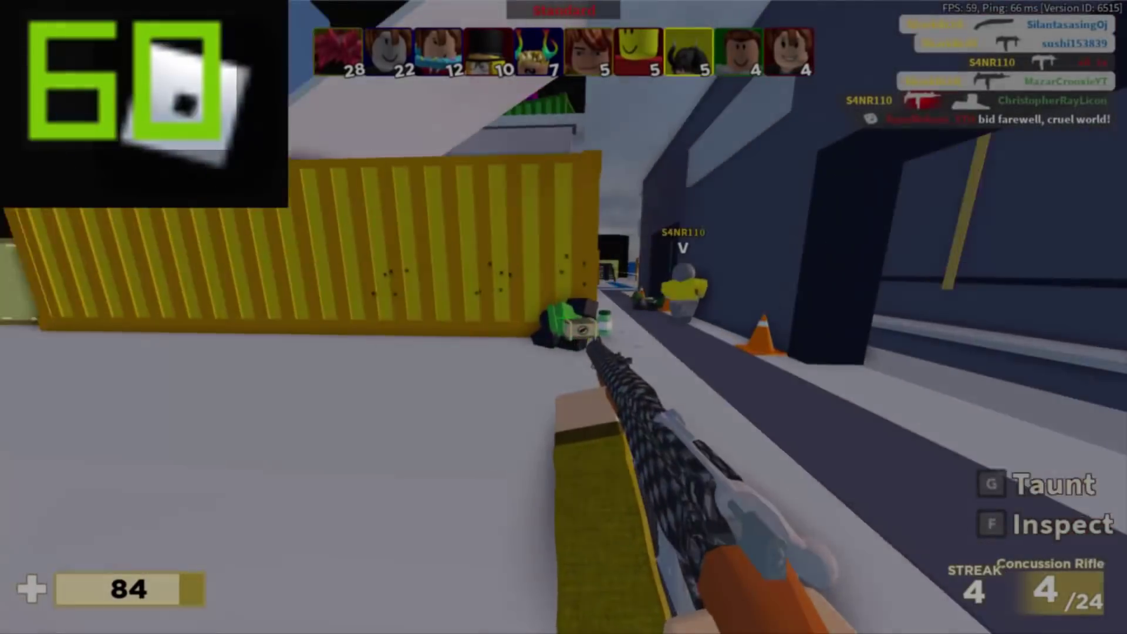
click(564, 317)
Step: Move into the open area and shoot enemies for the BAR and TEC-9 kills
key(w)
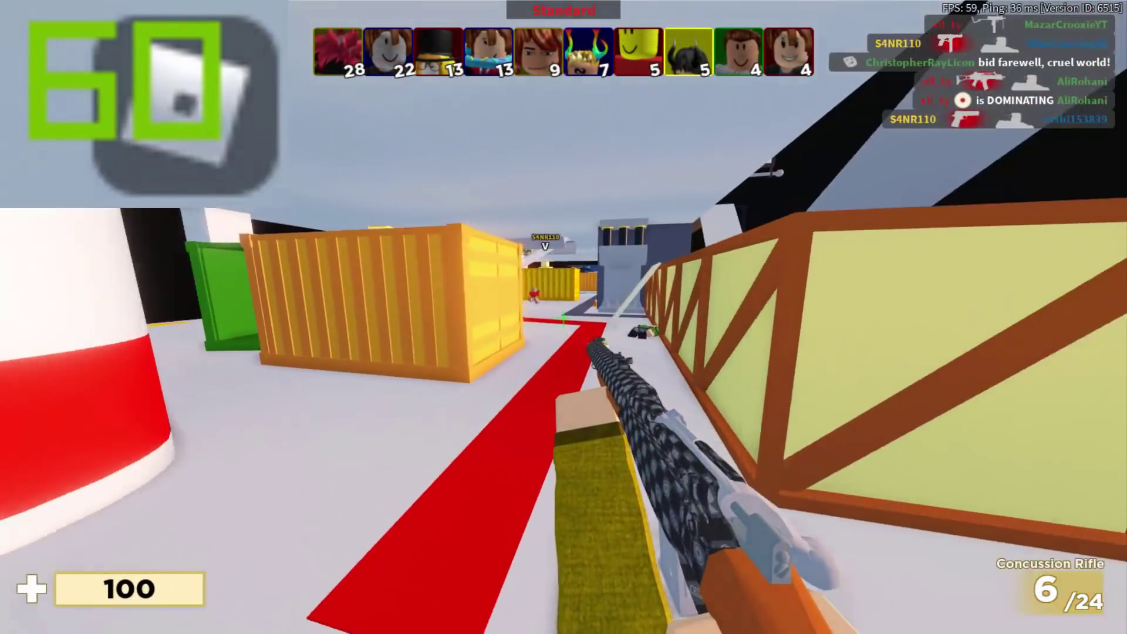
click(563, 317)
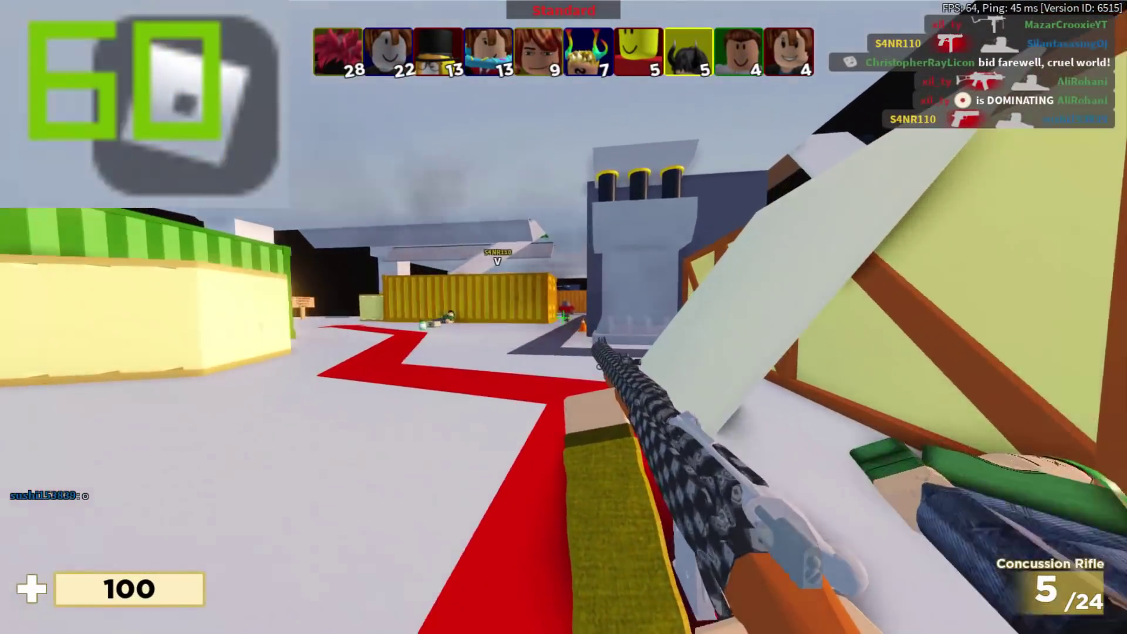
click(563, 317)
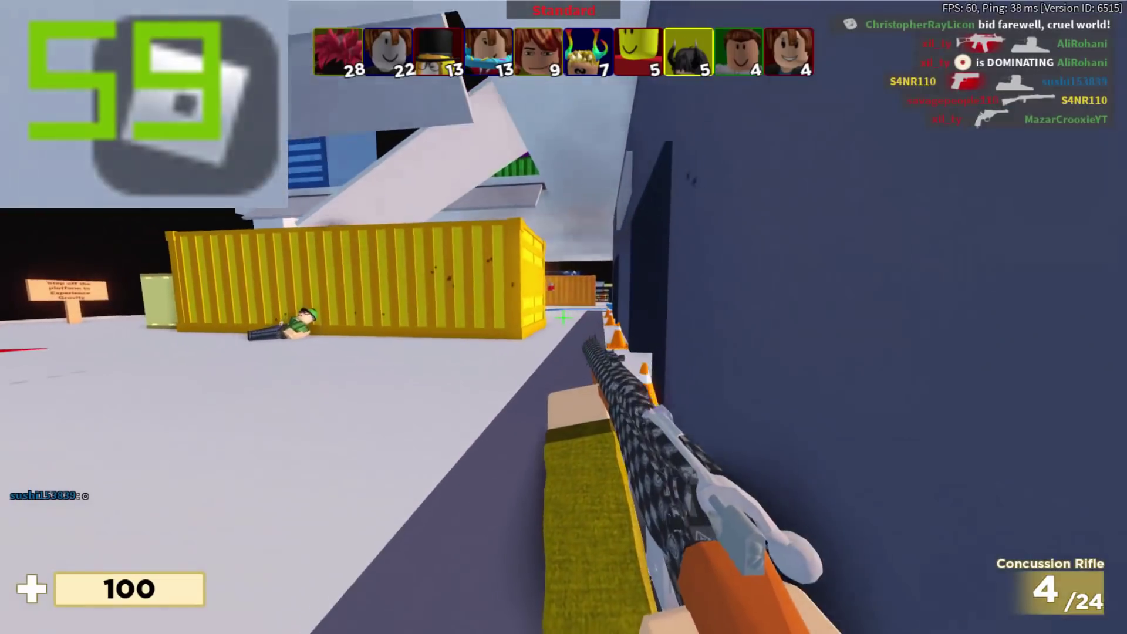
click(563, 318)
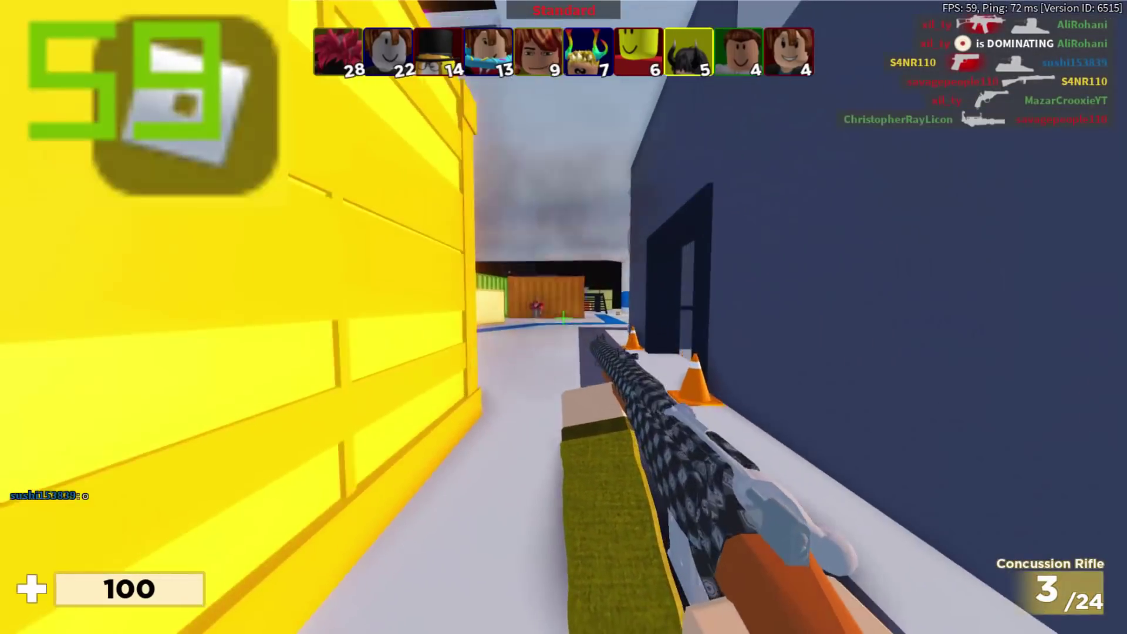
click(564, 317)
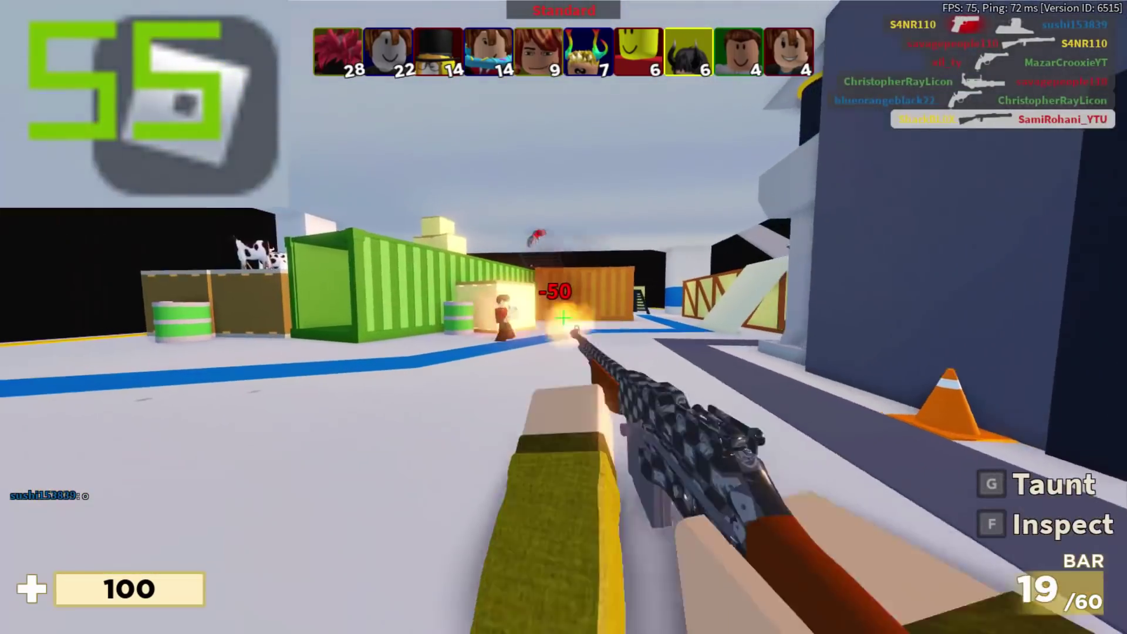
click(564, 317)
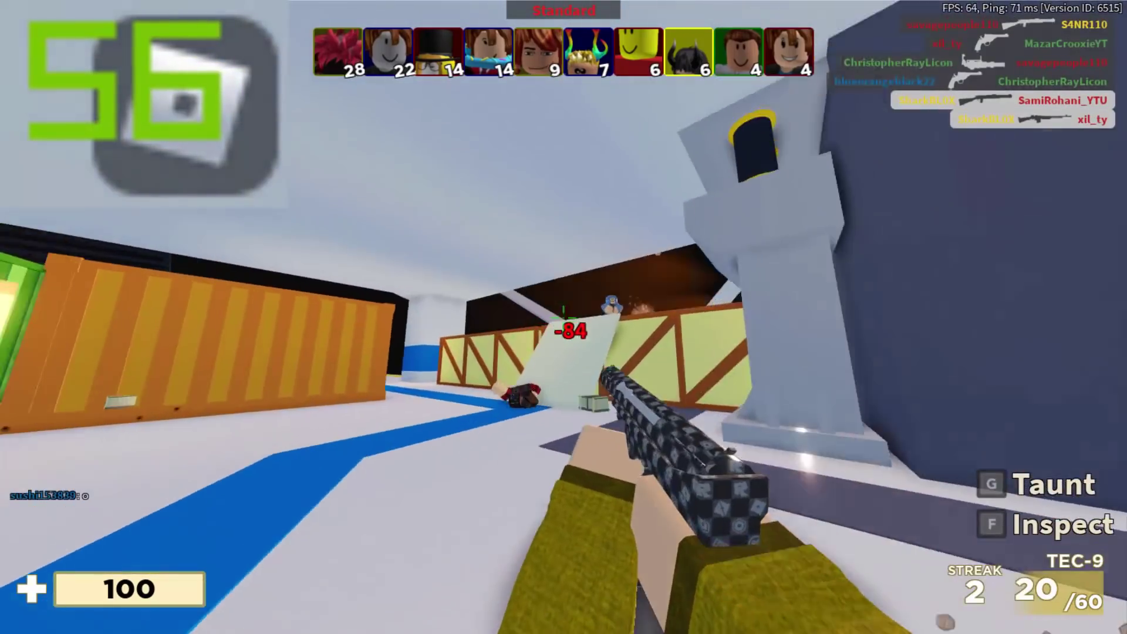
click(564, 317)
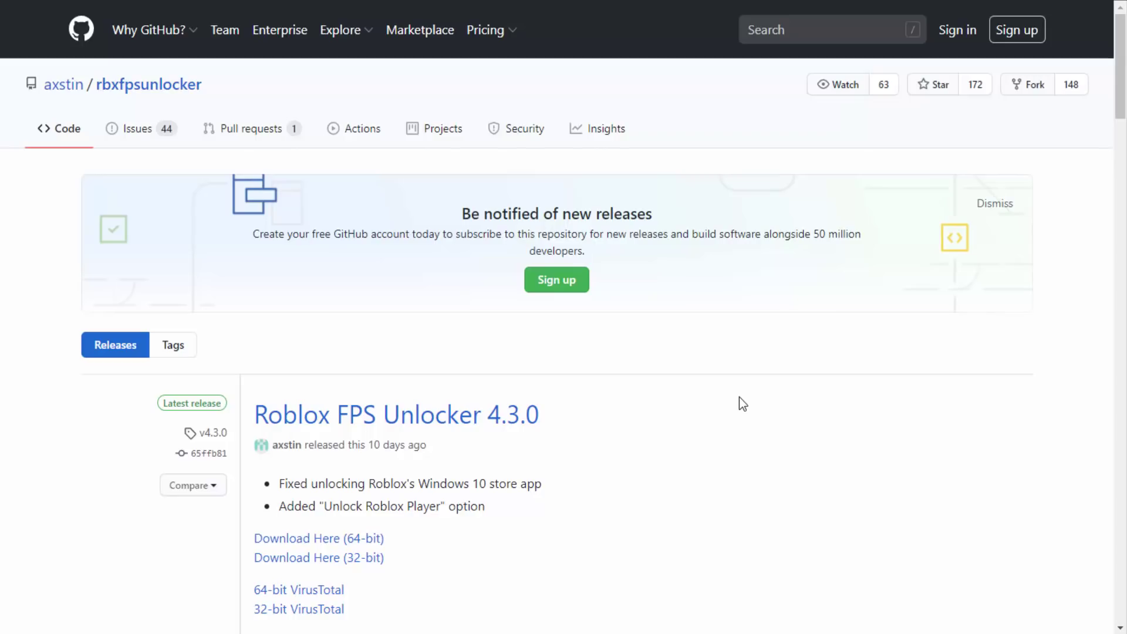
drag(1124, 106, 1122, 161)
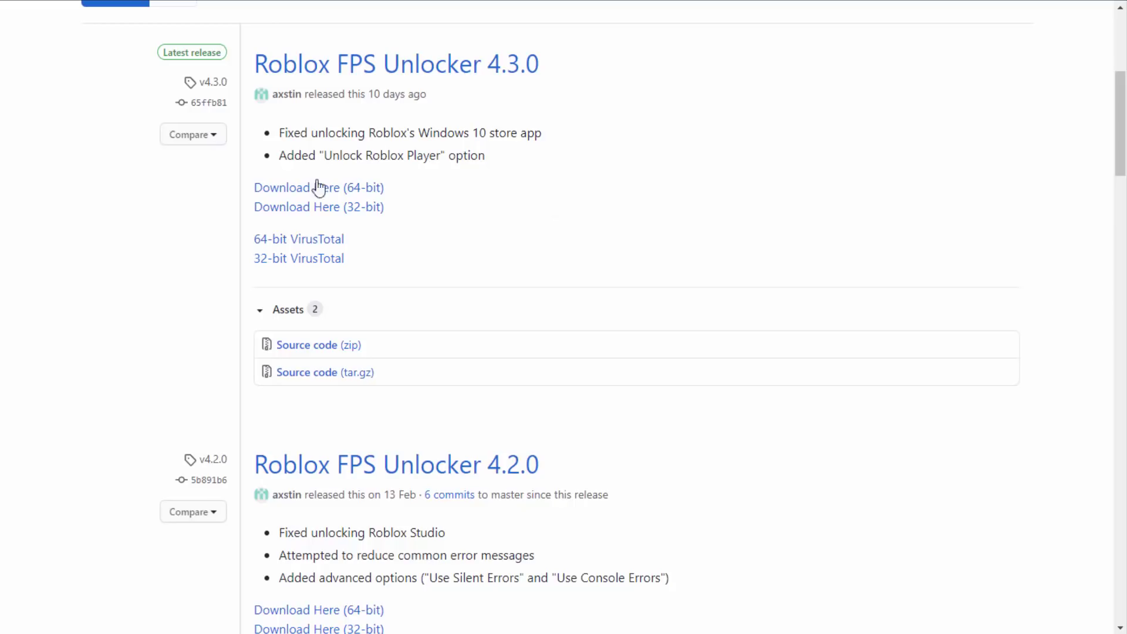
Step: Download the 64-bit 4.3.0 unlocker zip and choose Keep on the safety warning
click(377, 192)
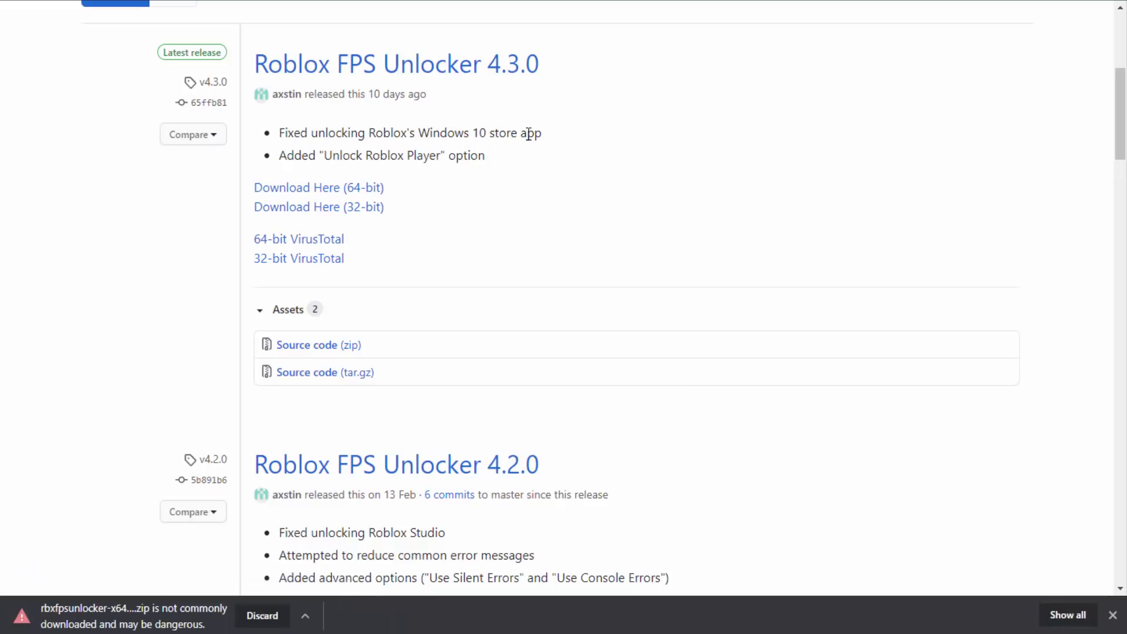
click(305, 615)
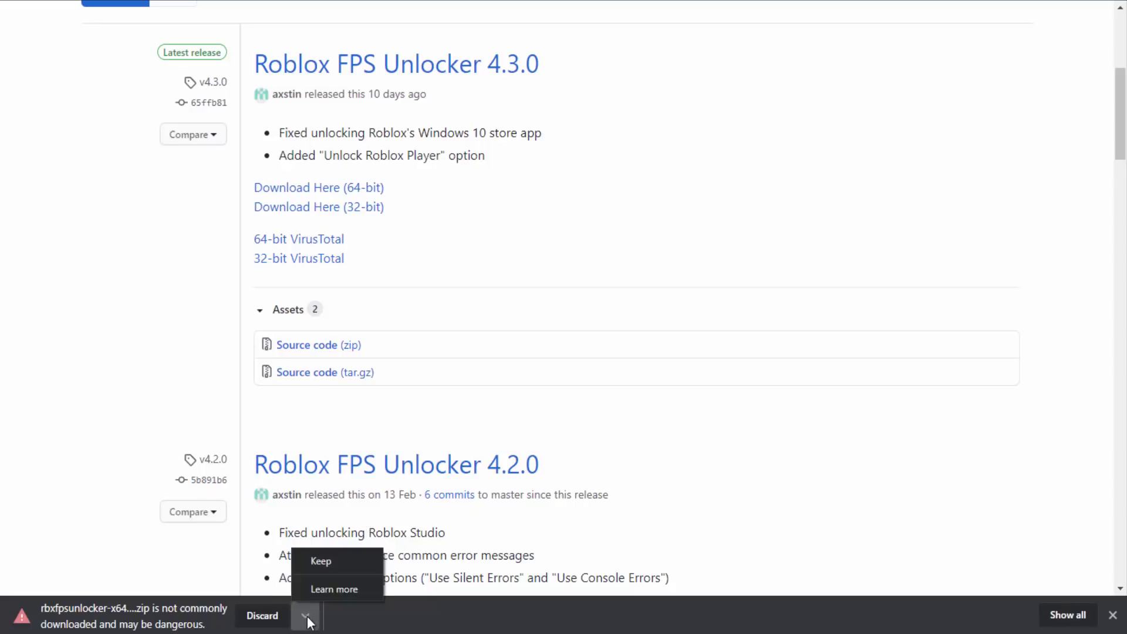
click(320, 560)
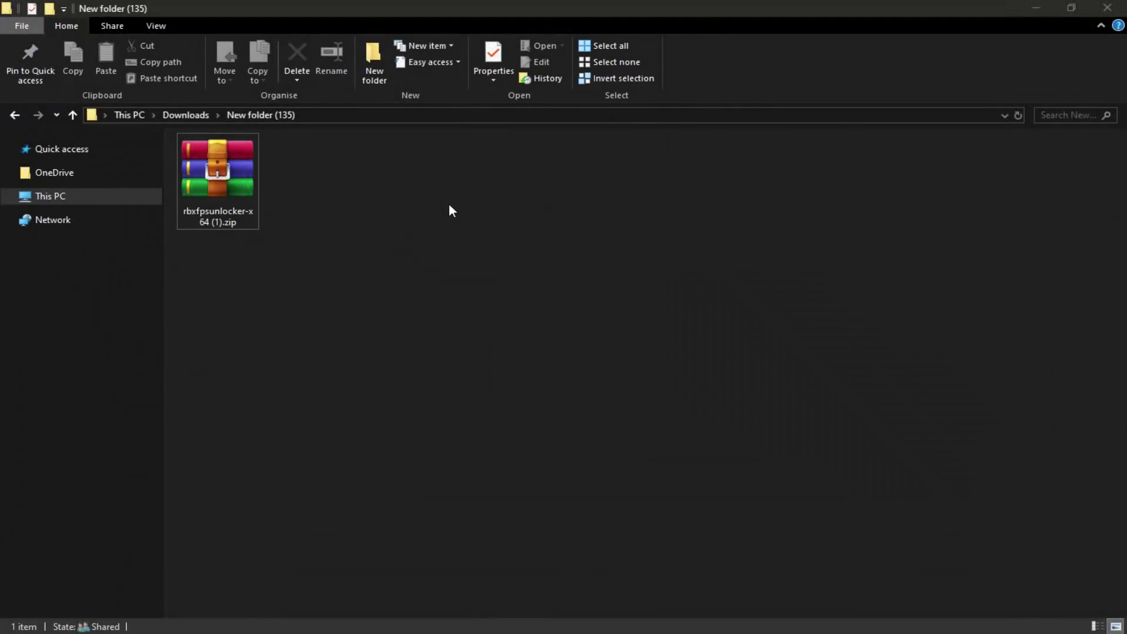
Step: Extract the rbxfpsunlocker zip here and select the resulting rbxfpsunlocker.exe
click(220, 194)
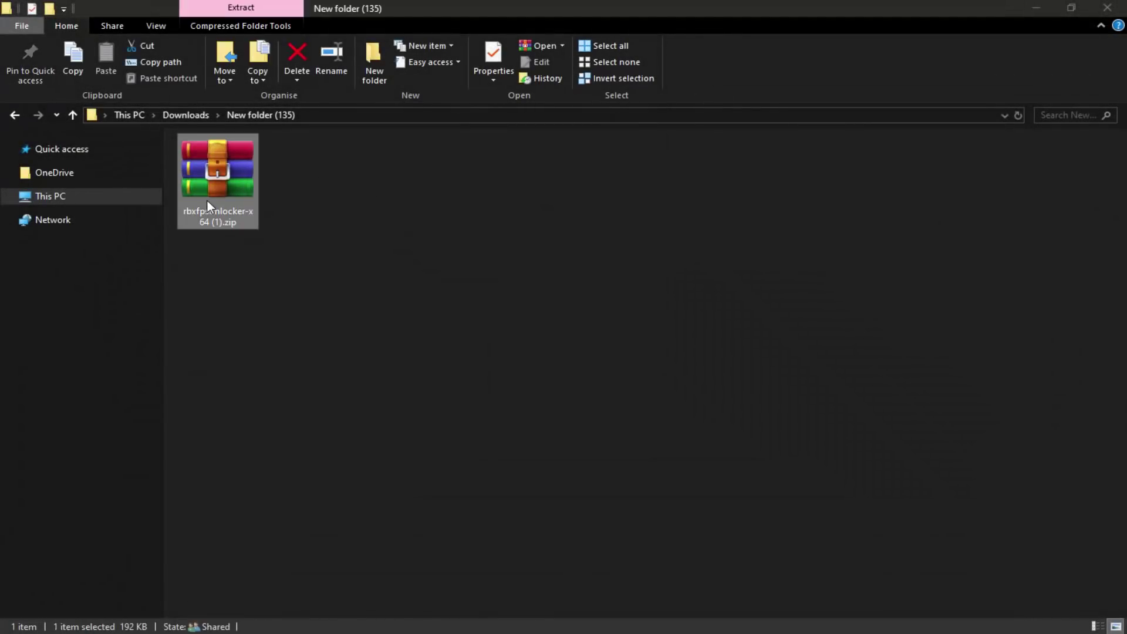
right_click(229, 176)
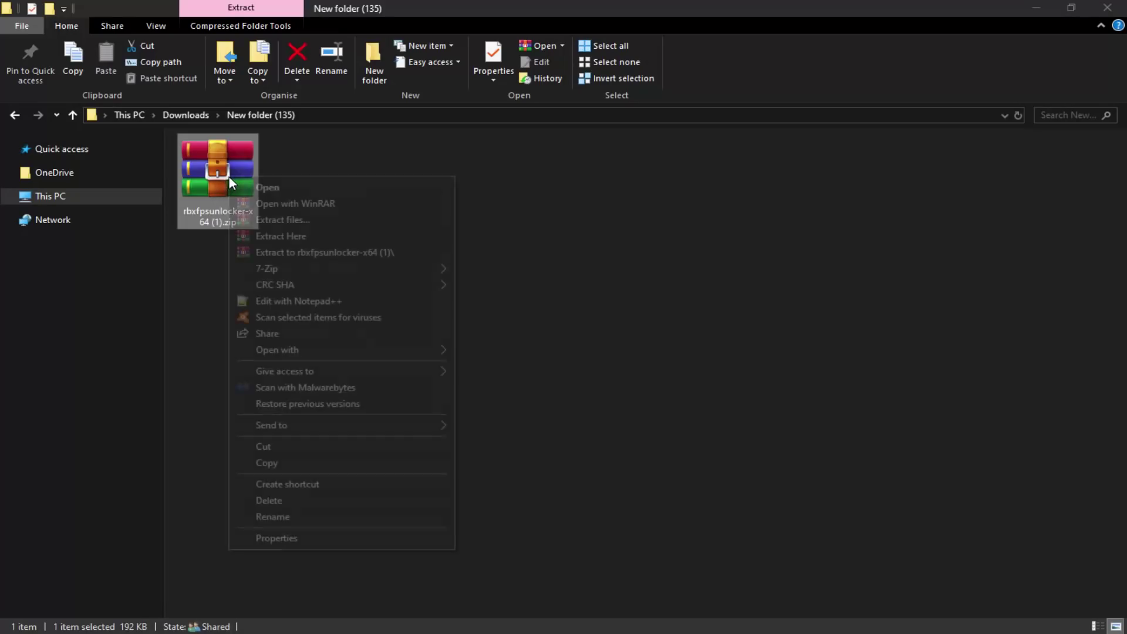
click(293, 235)
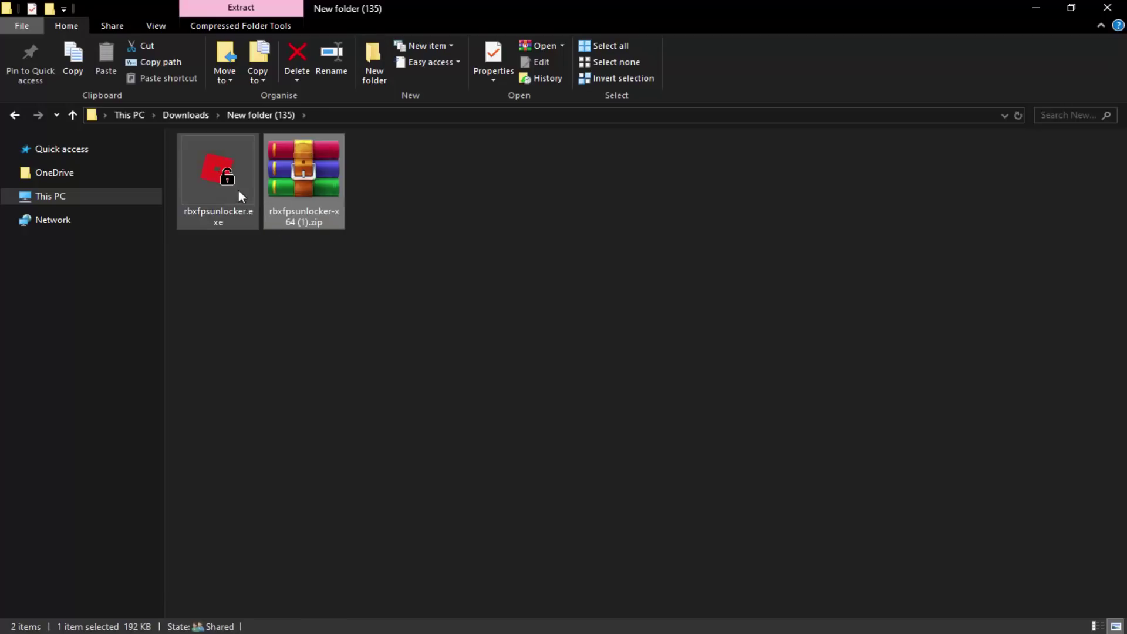
click(195, 198)
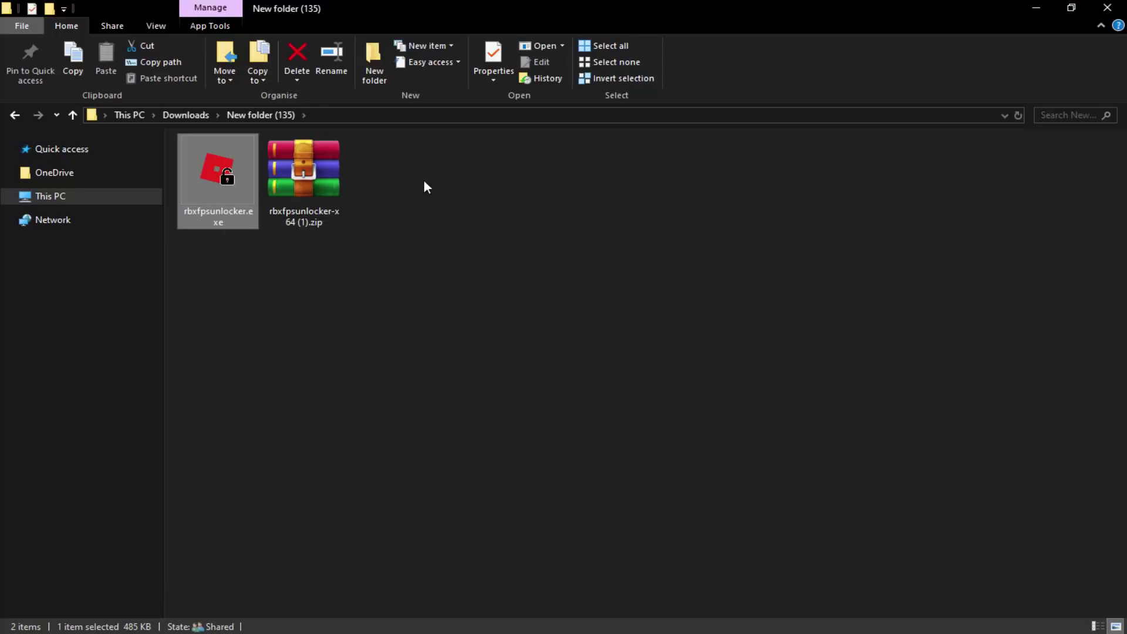
Step: Copy rbxfpsunlocker.exe using its right-click menu
right_click(221, 190)
click(289, 524)
text(run)
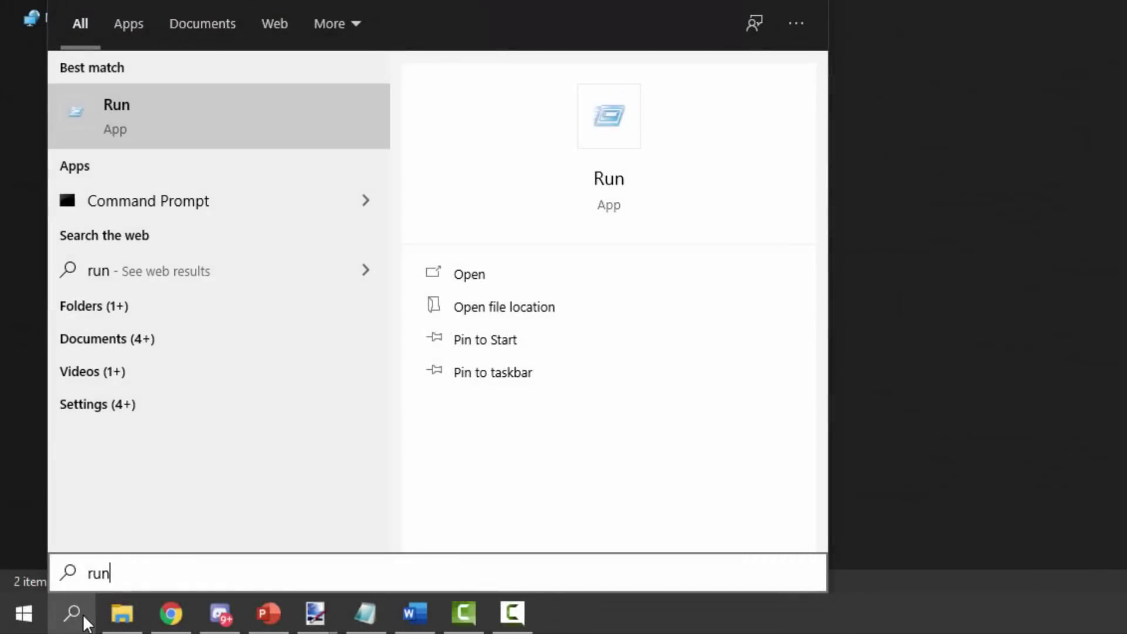
Step: Open the Startup folder by running shell:startup from the Run dialog
click(171, 119)
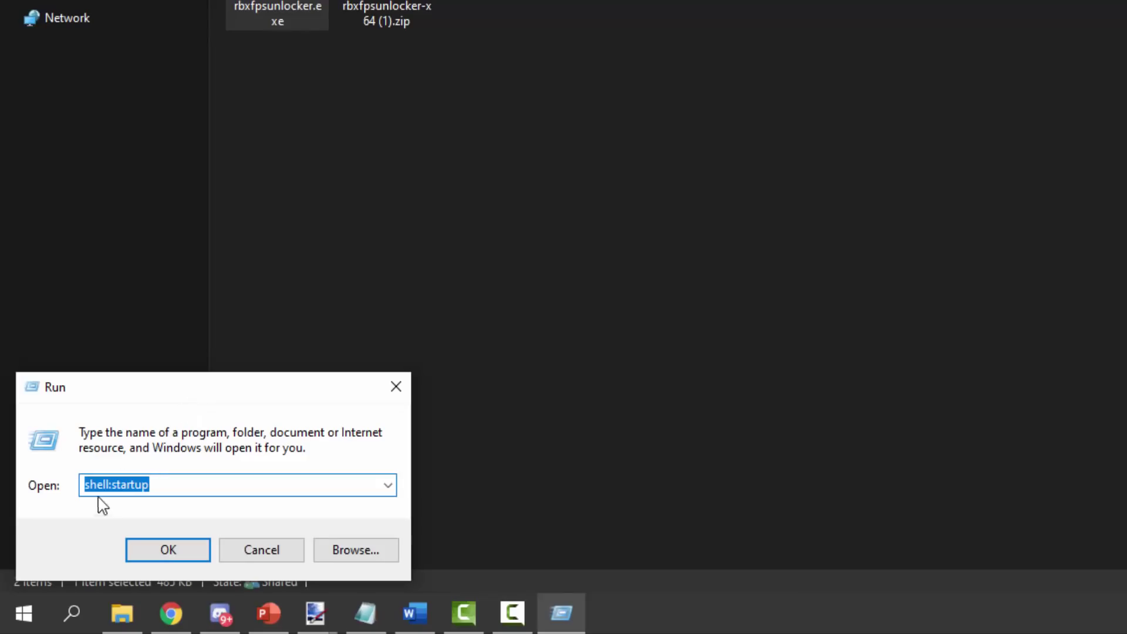
click(167, 552)
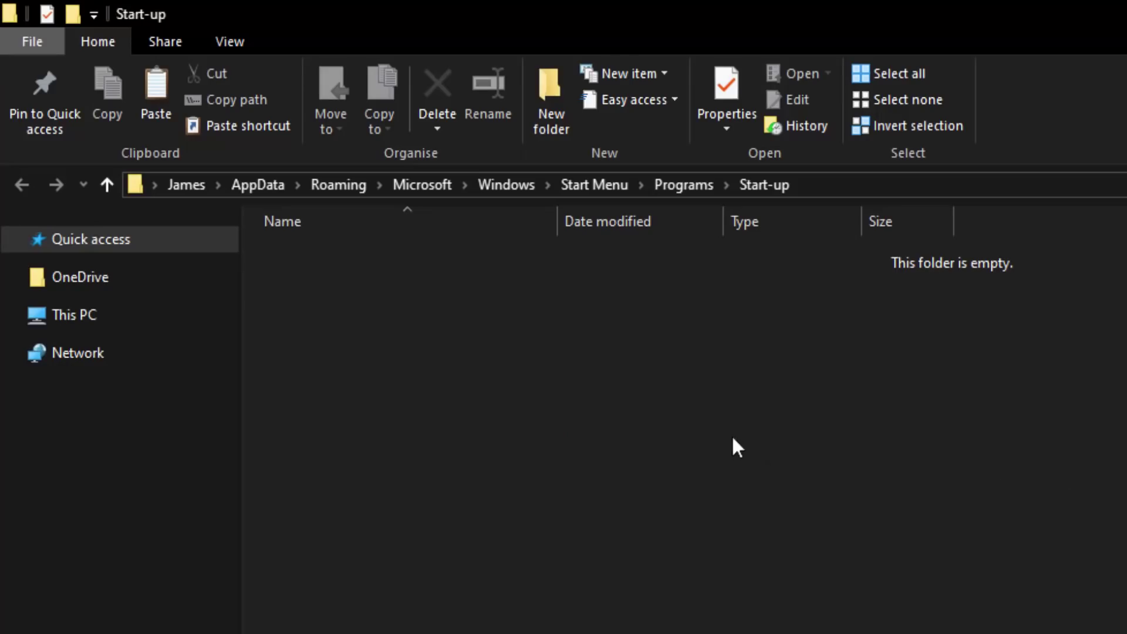
Step: Paste the unlocker files into the Startup folder and launch rbxfpsunlocker.exe
right_click(711, 420)
click(782, 585)
double_click(539, 258)
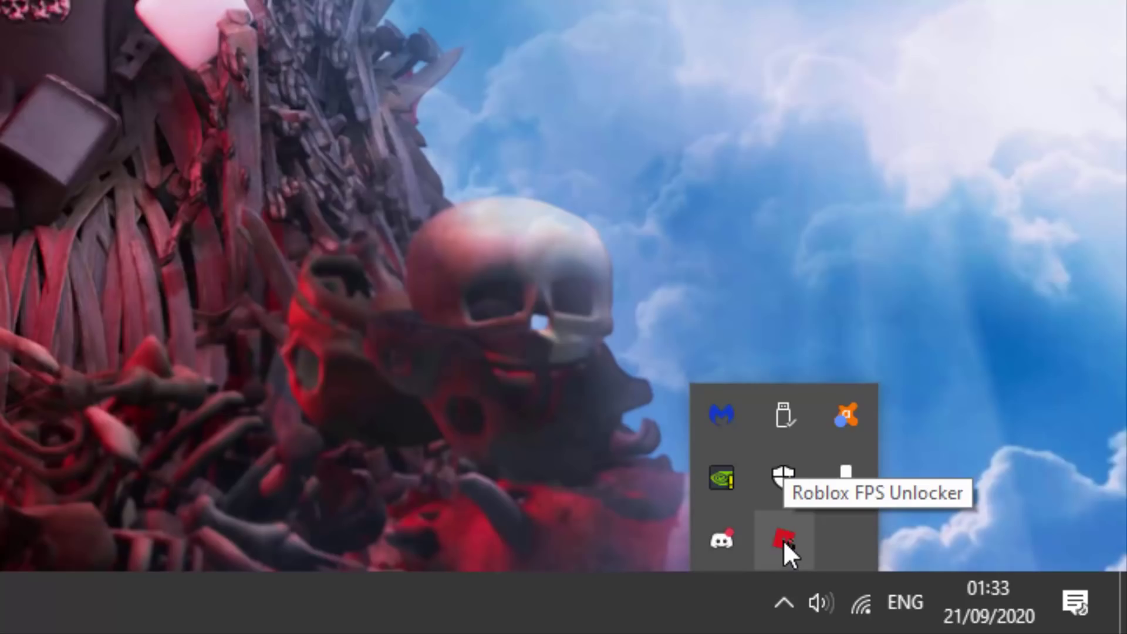
Step: Review the Roblox FPS Unlocker tray icon's menu, dismiss it, and show hidden tray icons
right_click(783, 536)
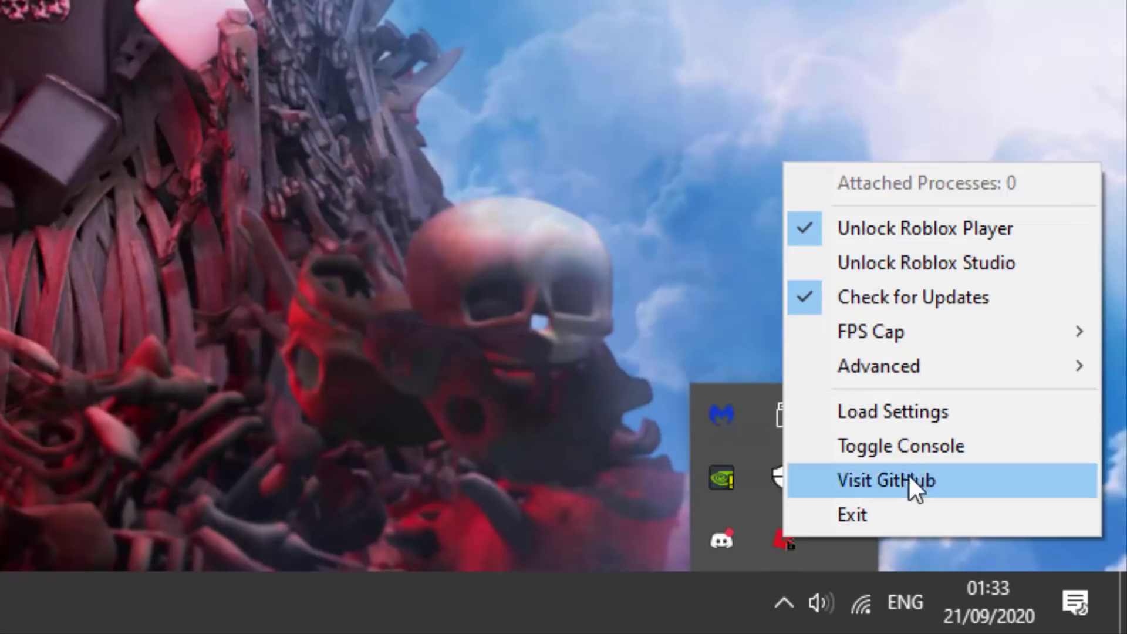
click(894, 515)
click(784, 602)
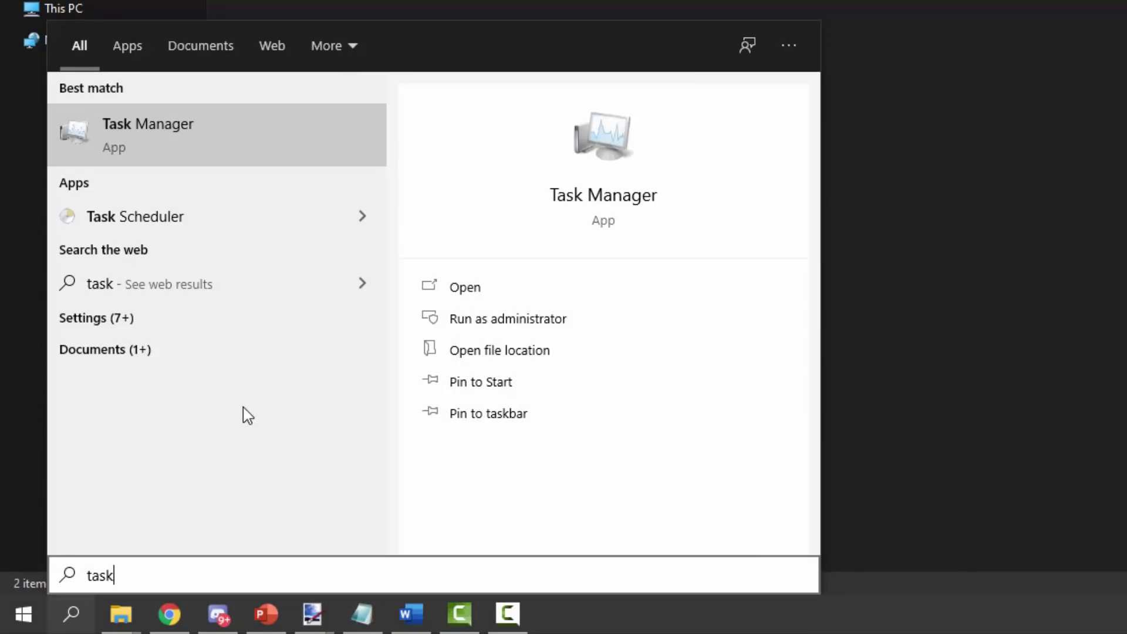
Step: Launch Task Manager from the search results
click(174, 127)
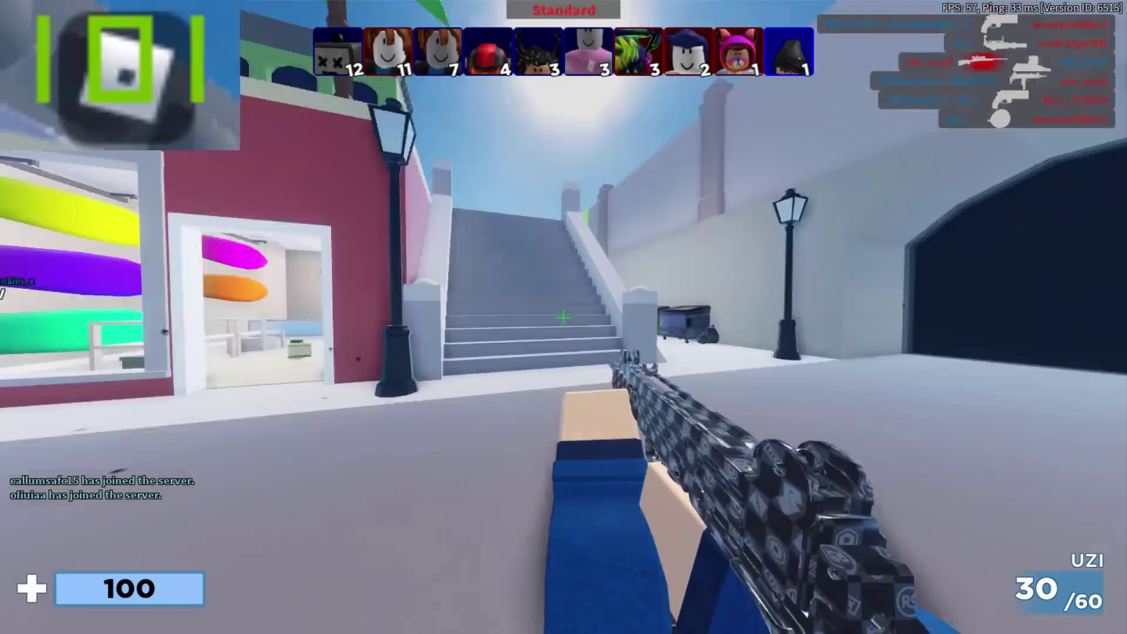
Step: Swap among the Butterfly Knife, UZI and Handcannon, firing the UZI and Handcannon at enemies
key(3)
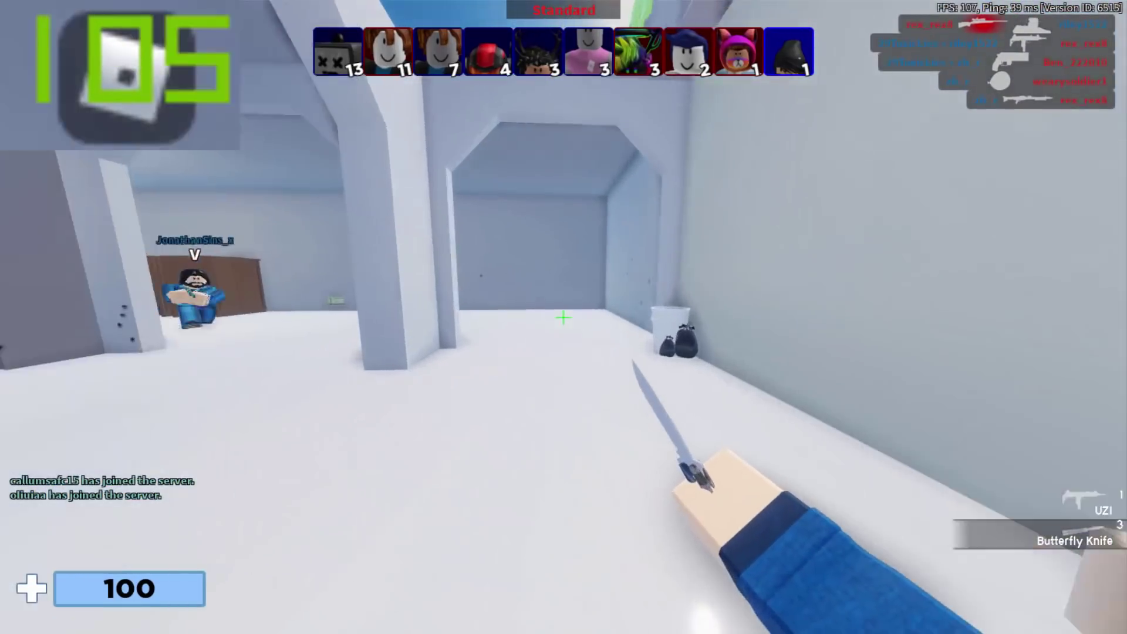
key(1)
click(564, 316)
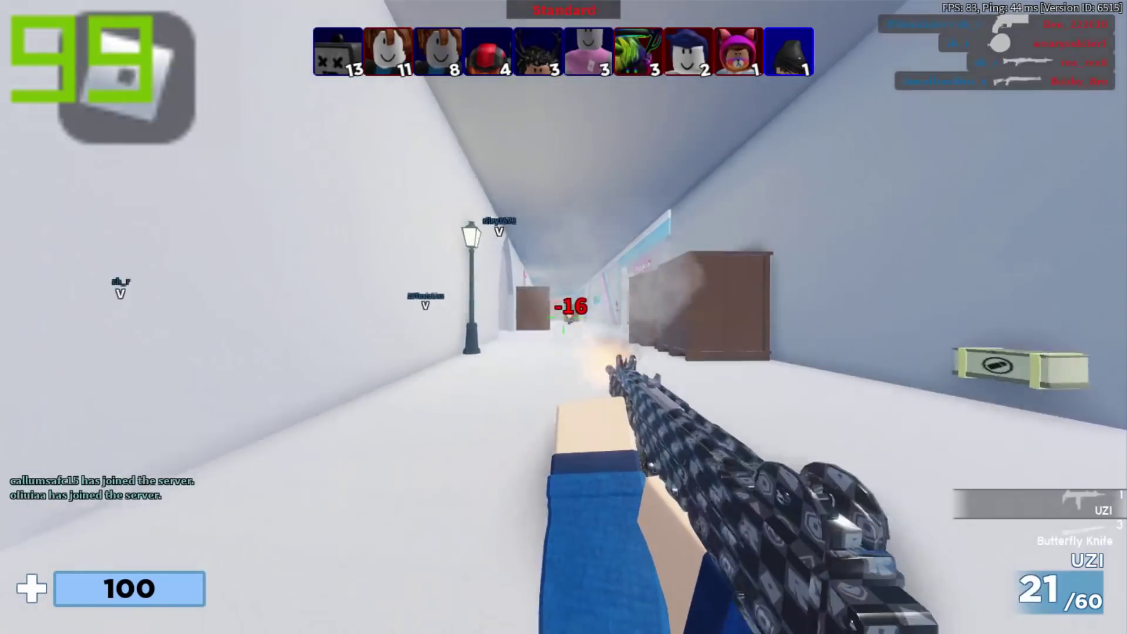
click(563, 318)
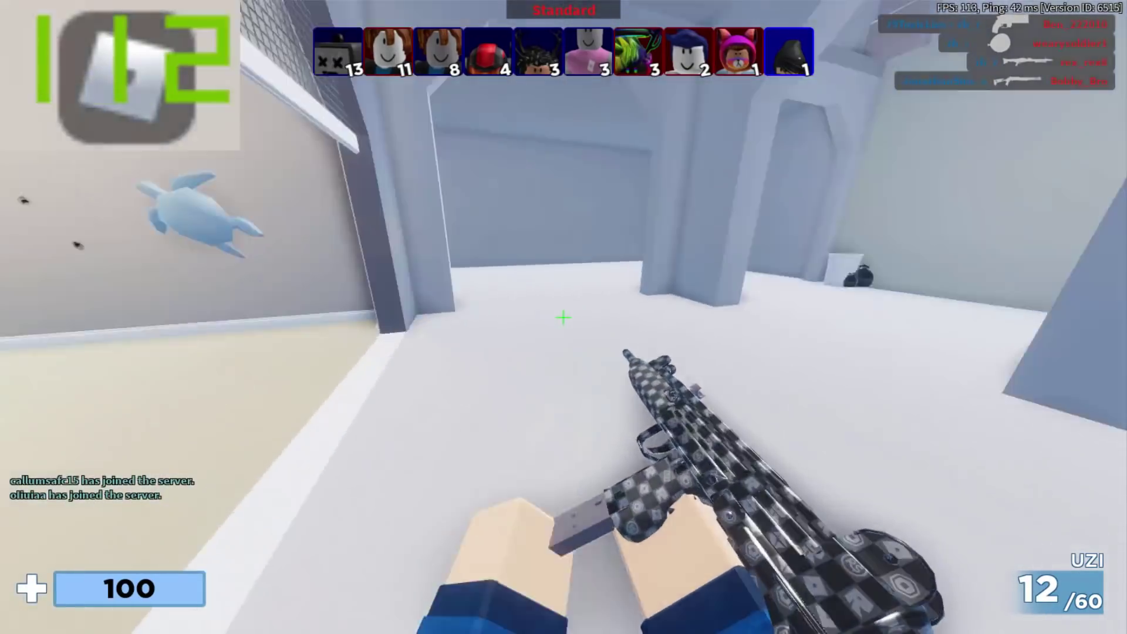
key(2)
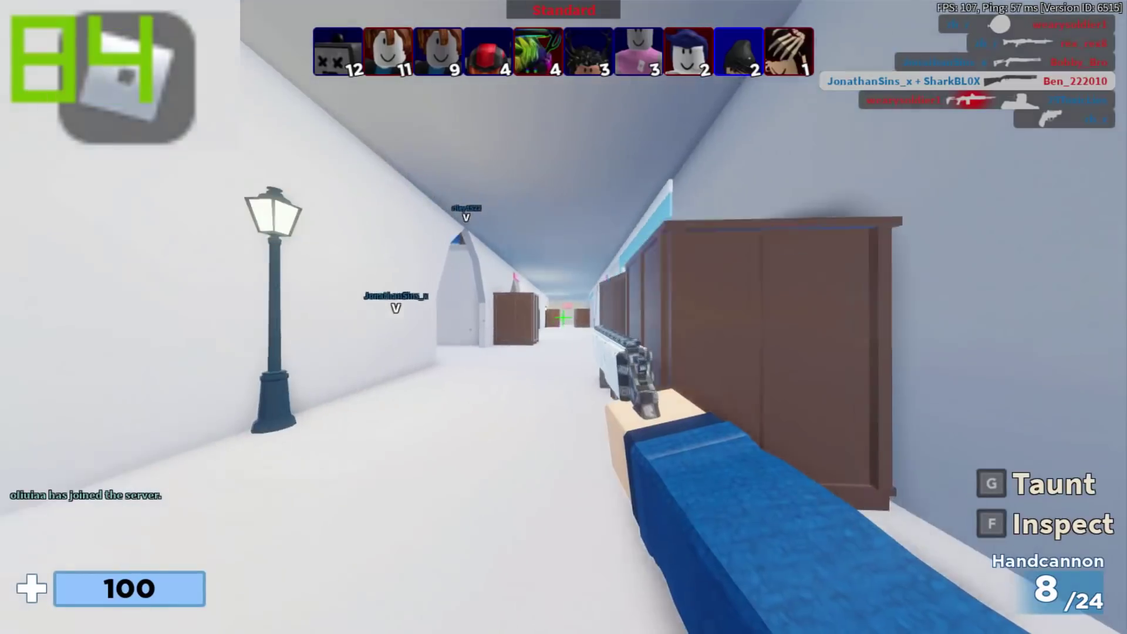
key(3)
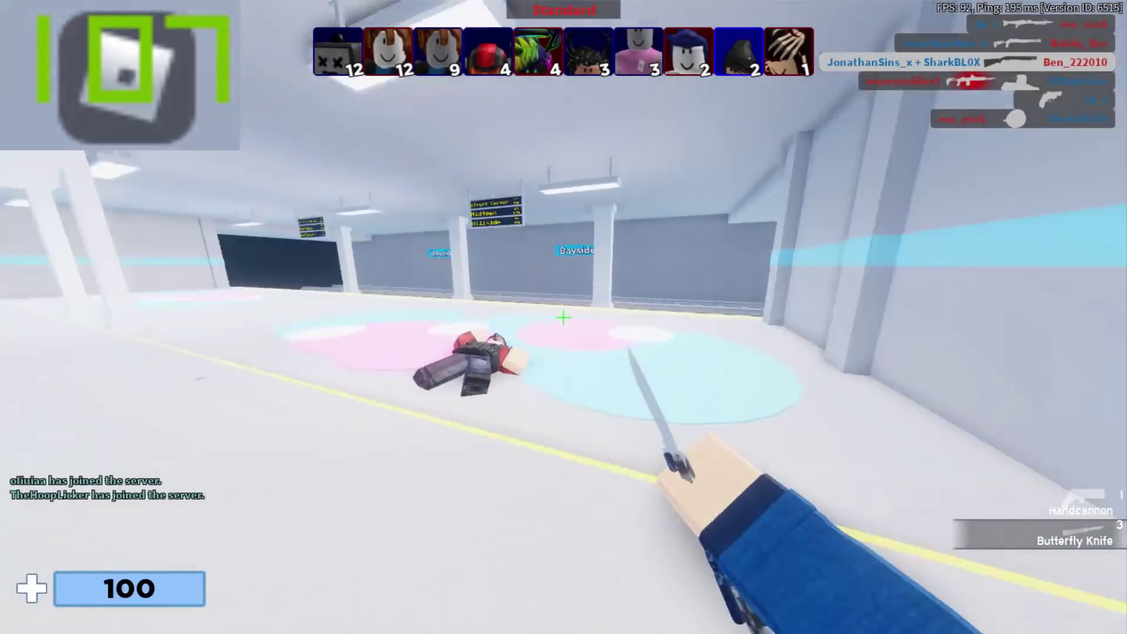
key(2)
key(3)
key(2)
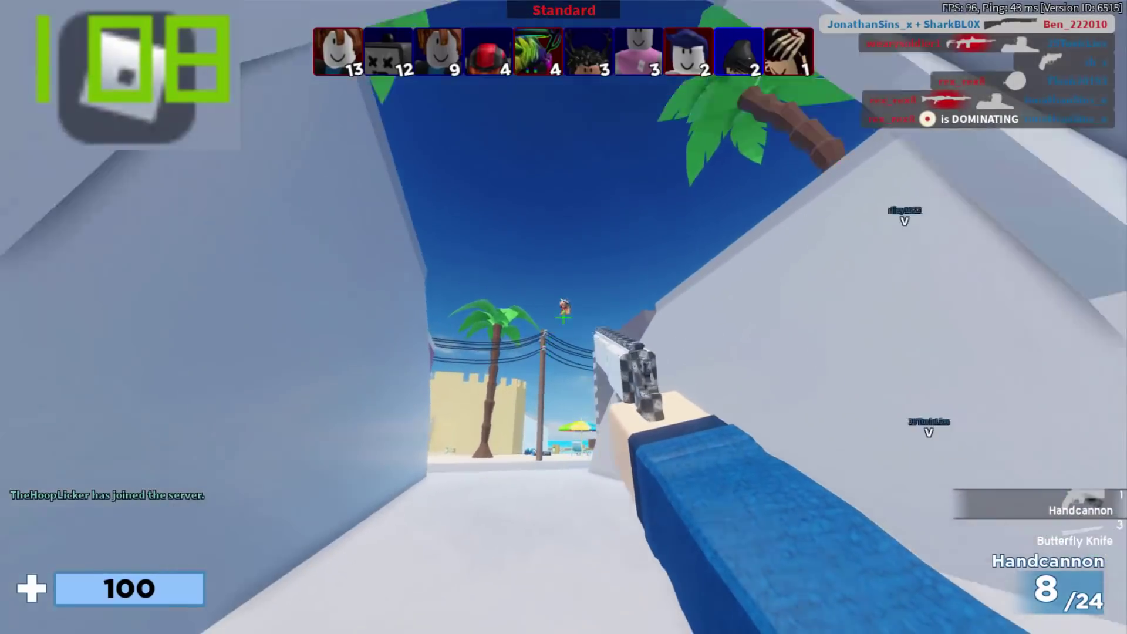
click(563, 317)
Step: Switch to the M14 EBR and aim down its sights
key(1)
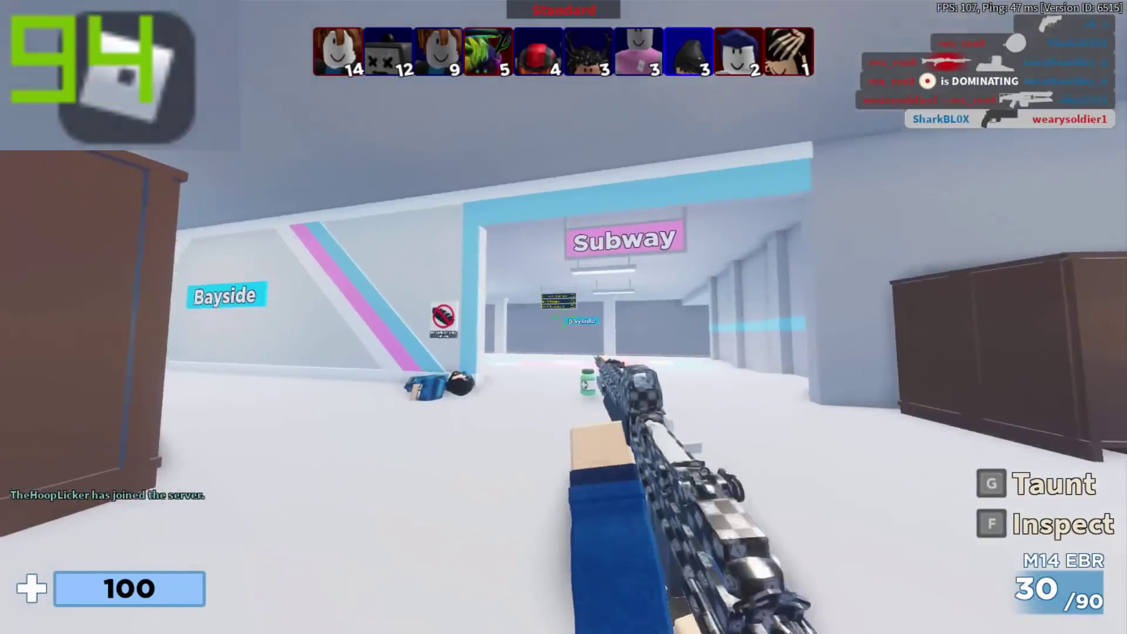
key(3)
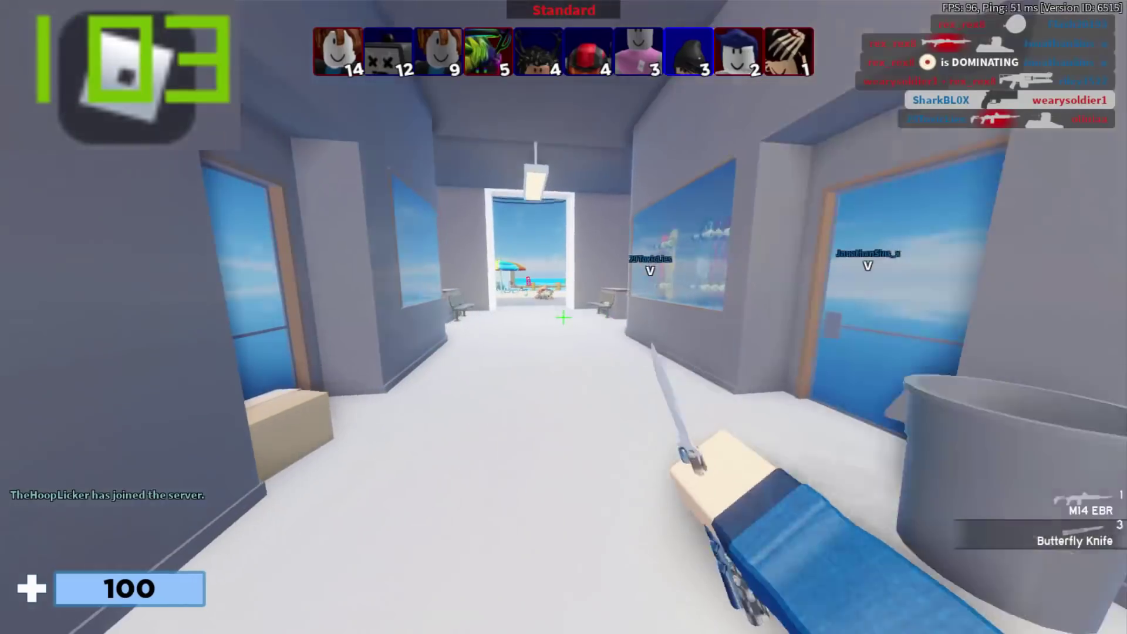
key(1)
right_click(563, 317)
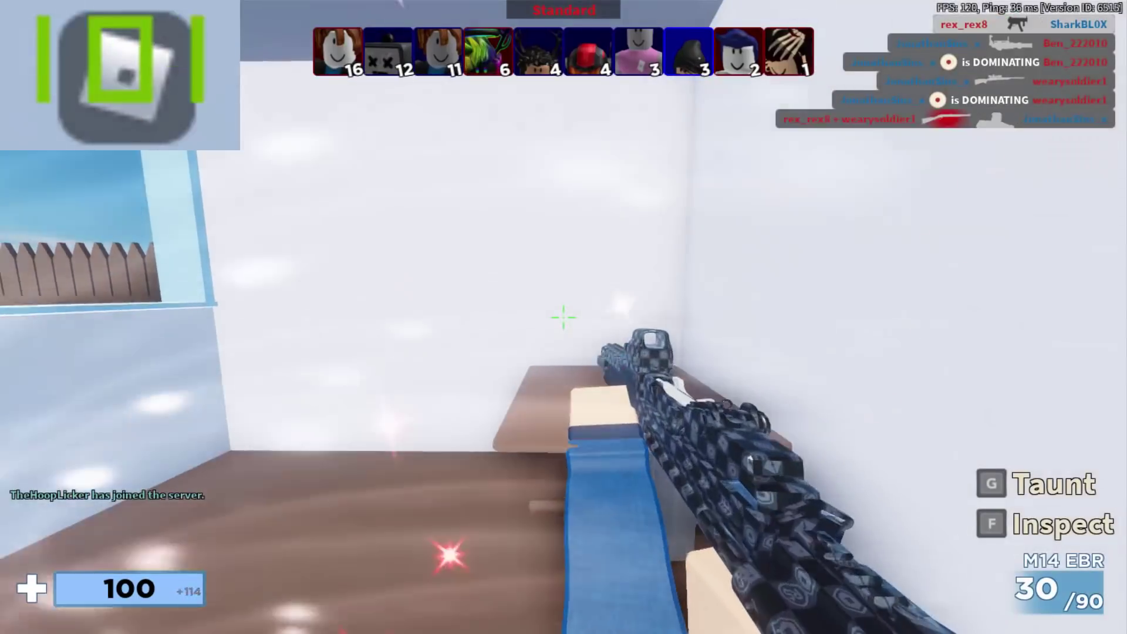
Step: After respawning, shoot the M14 EBR at enemies on the beach and down the street
key(3)
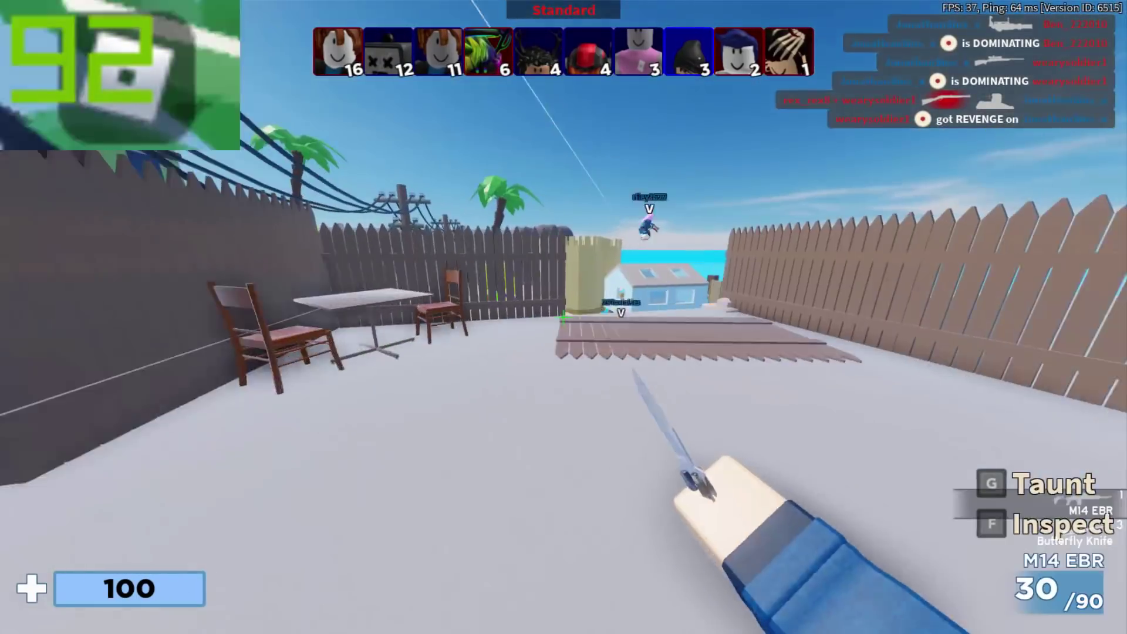
key(1)
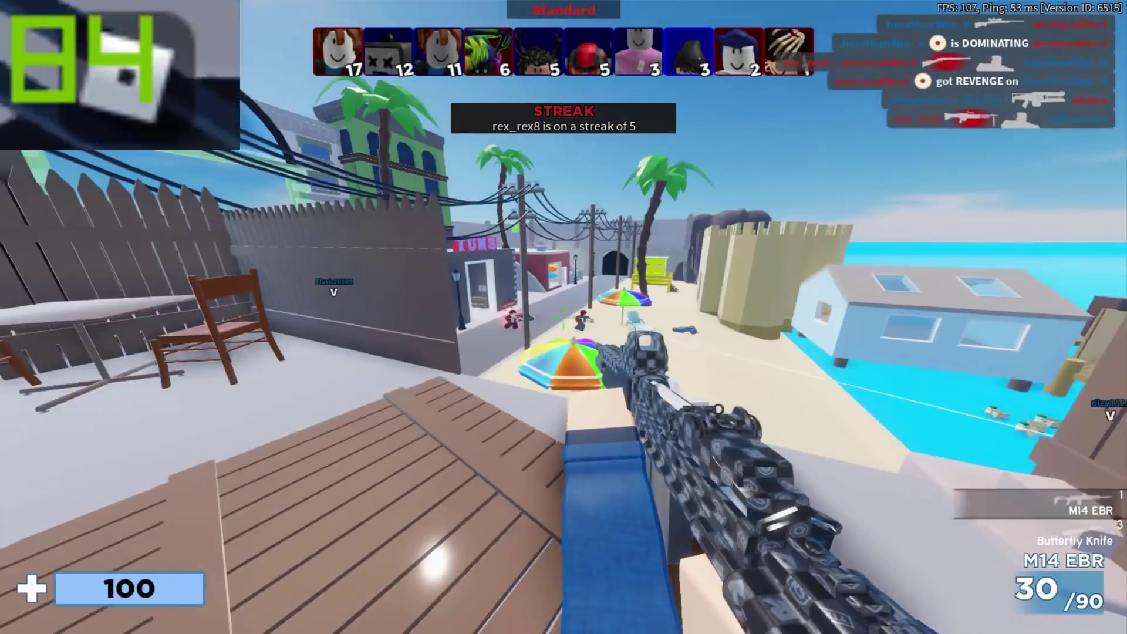
right_click(564, 317)
click(564, 317)
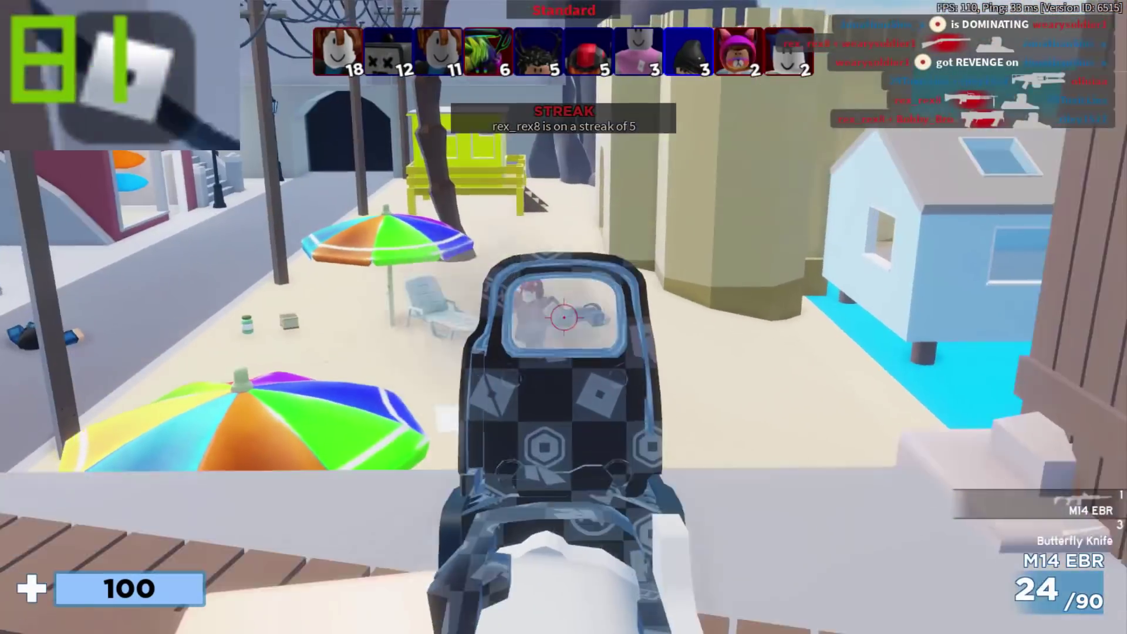
click(564, 317)
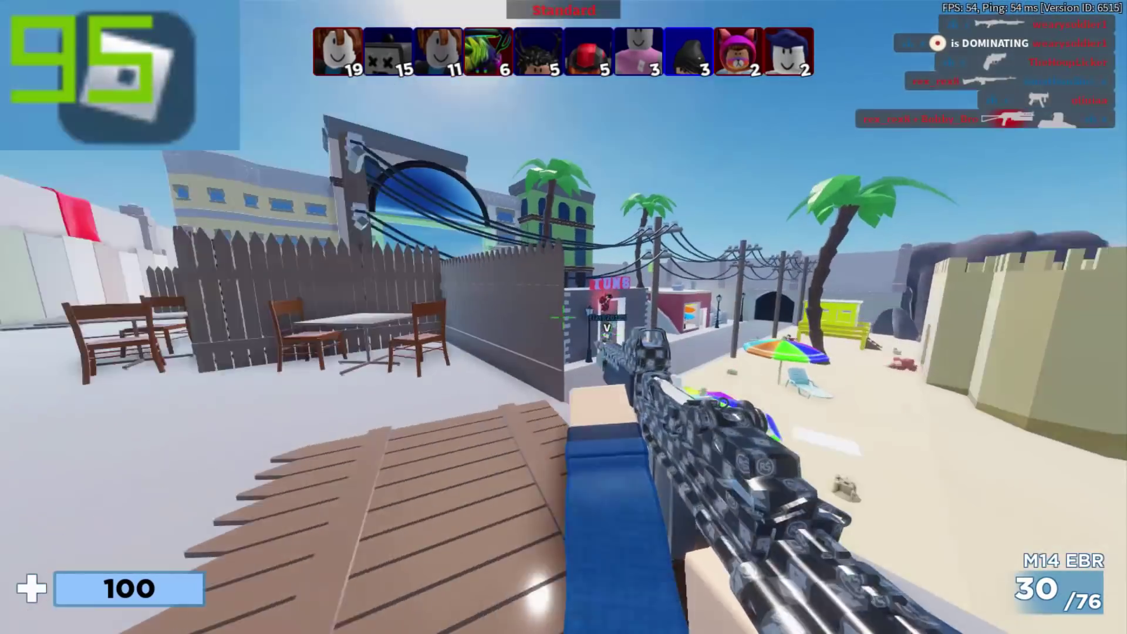
right_click(564, 317)
click(564, 317)
click(563, 317)
click(564, 317)
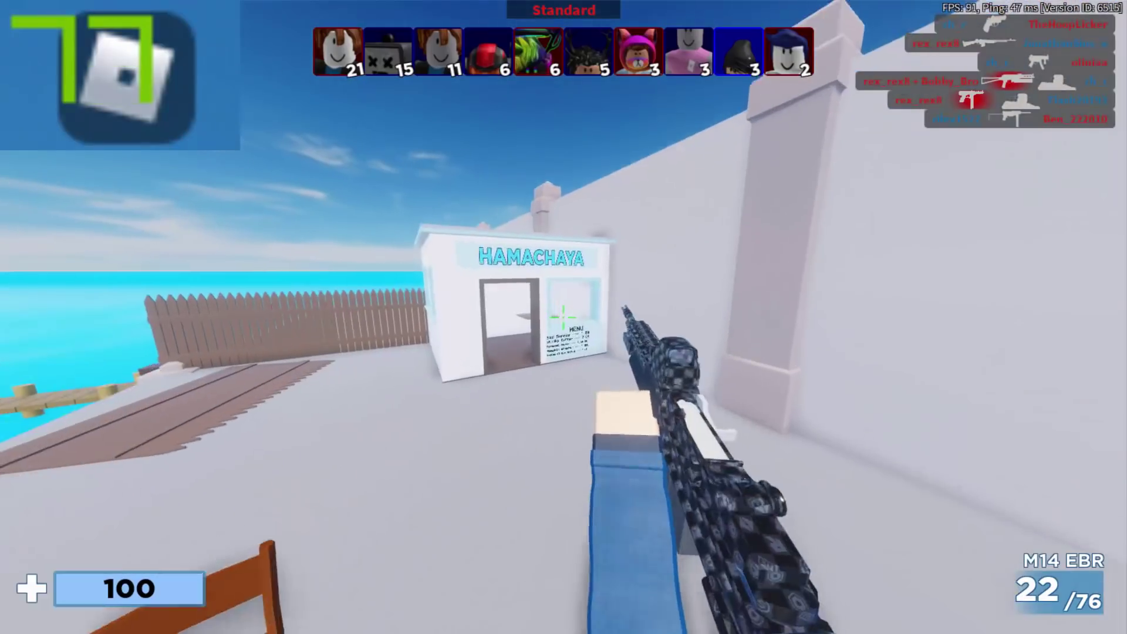
click(564, 317)
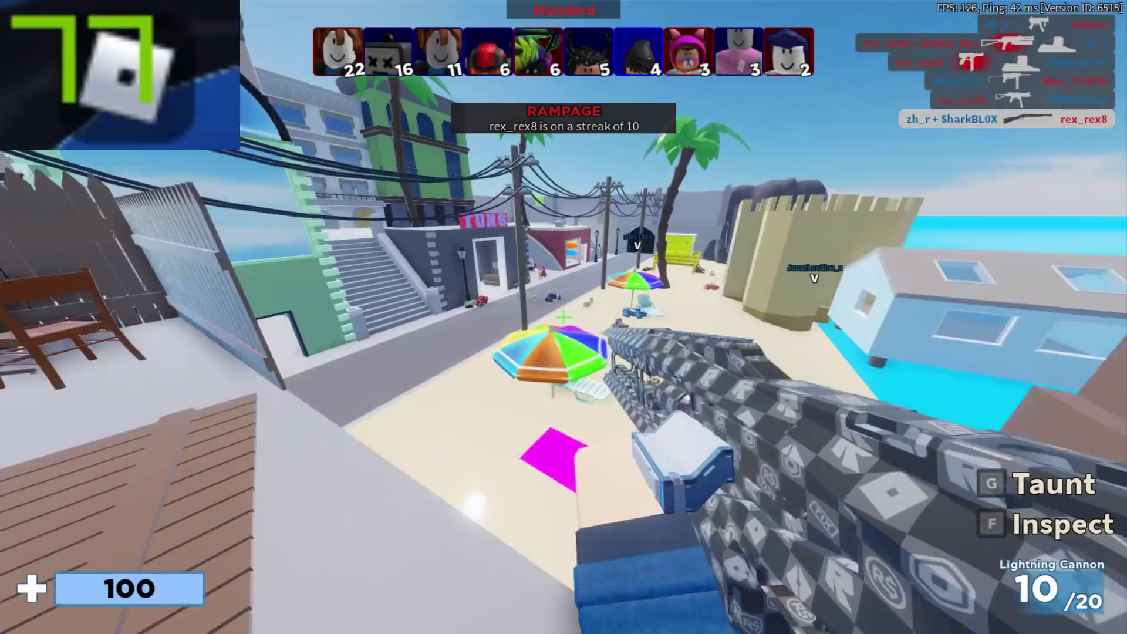
Step: Switch to the Lightning Cannon and fire two shots
key(3)
key(1)
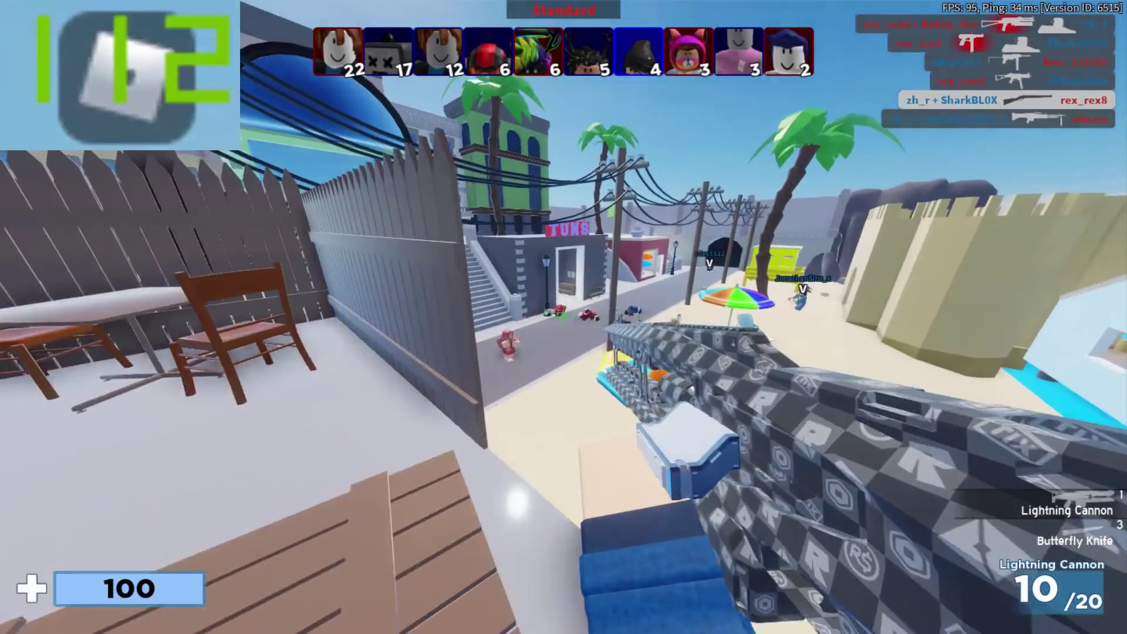
click(564, 317)
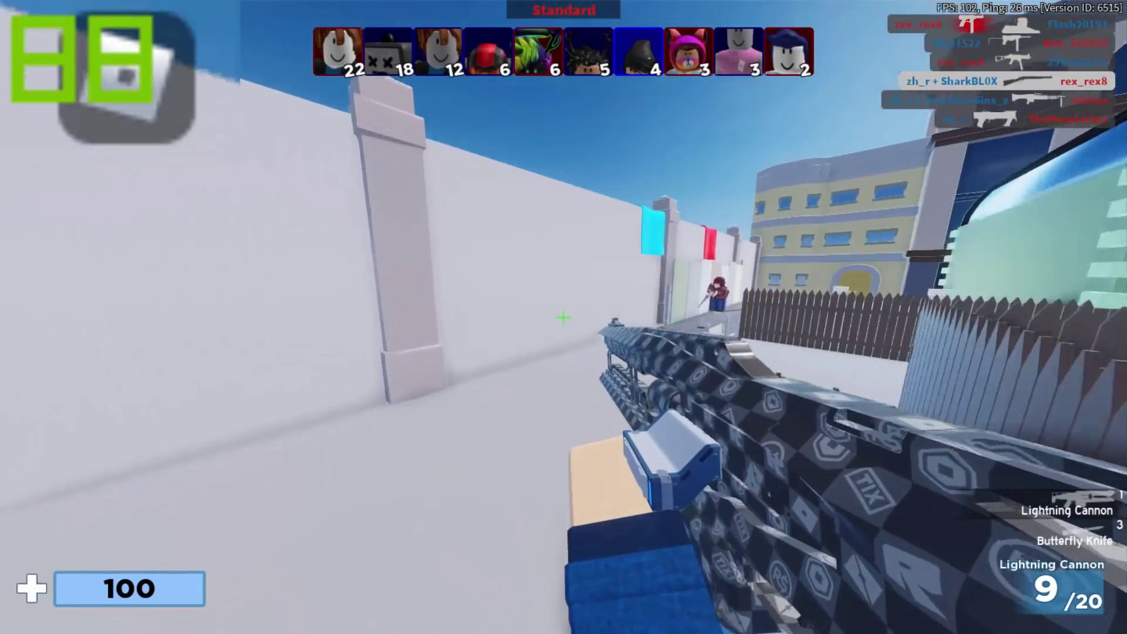
click(564, 317)
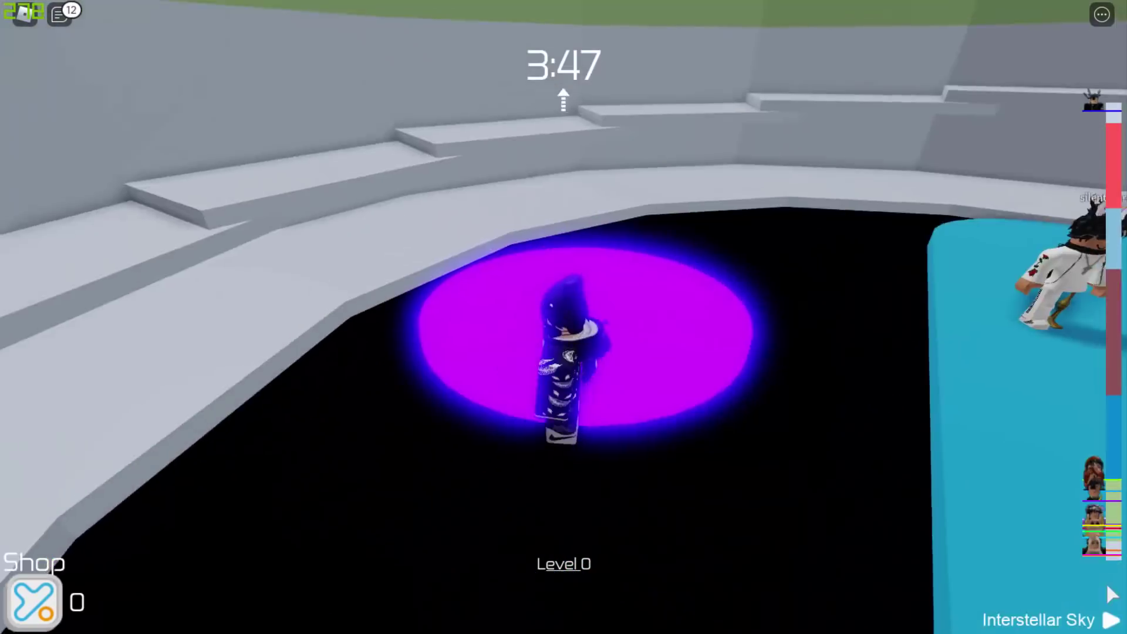
Step: Walk the avatar onto the blue platform, up the stairs to the green ledge, and back into the pit
key(w)
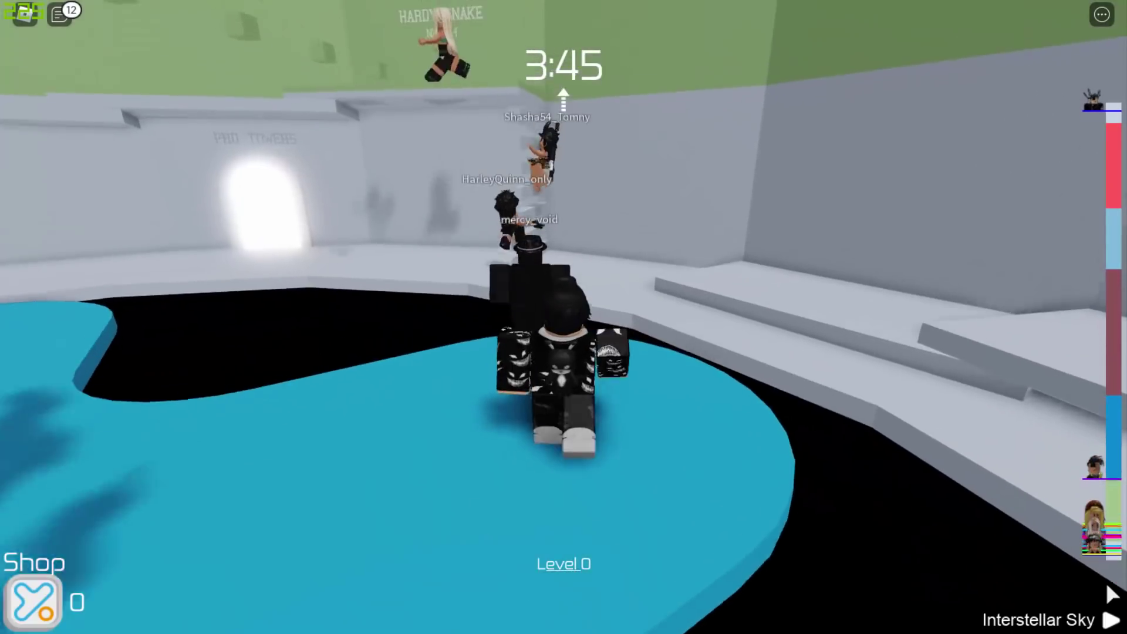
key(w)
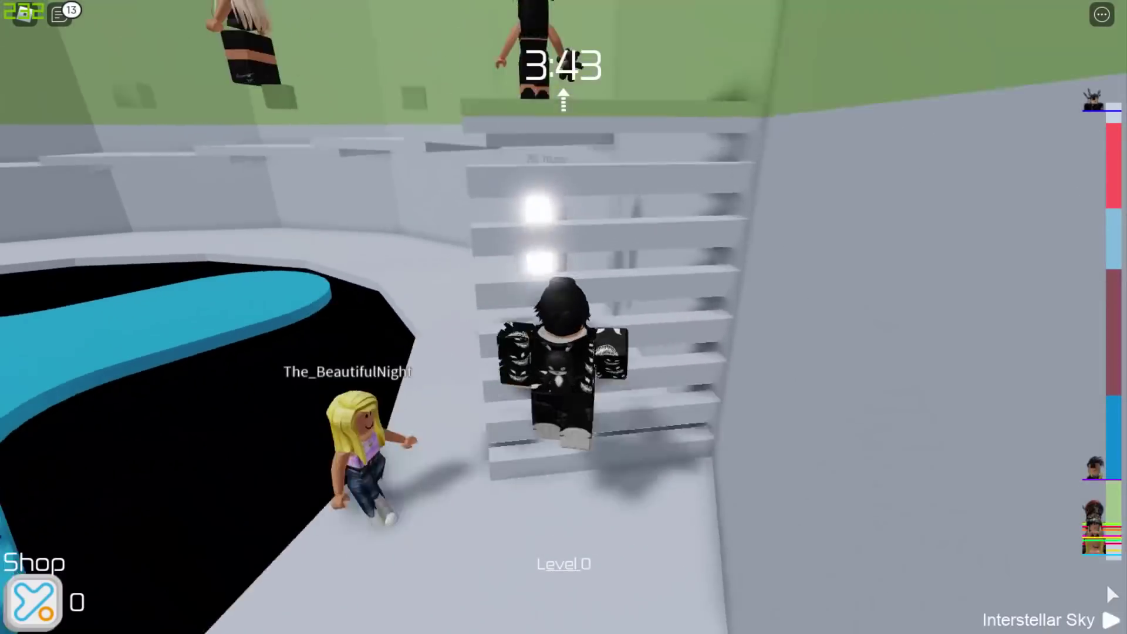
key(w)
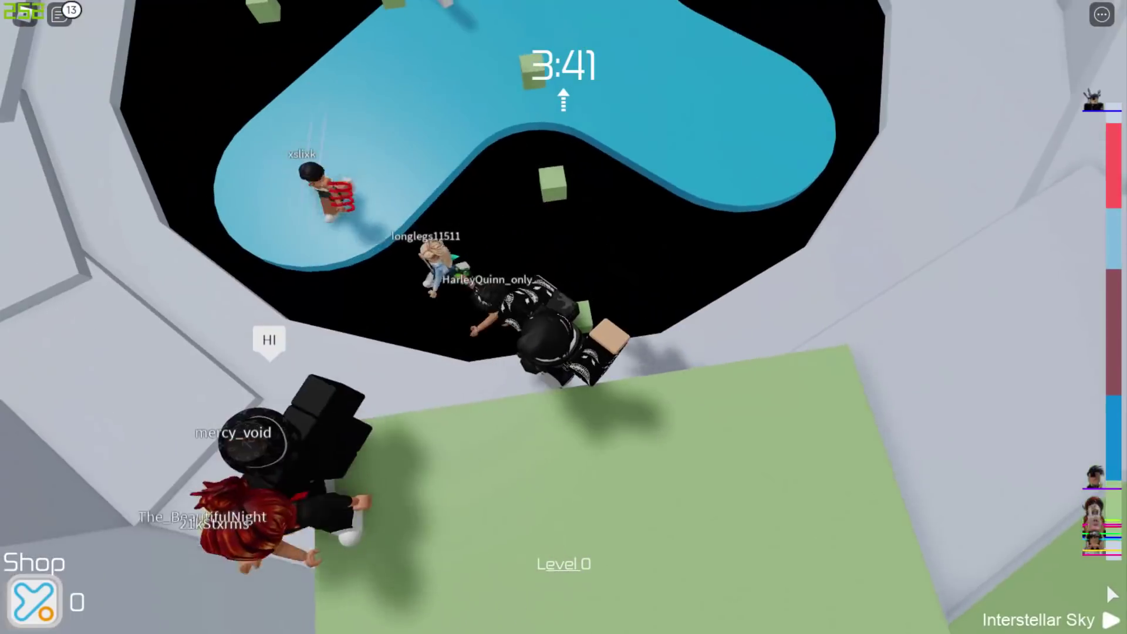
key(w)
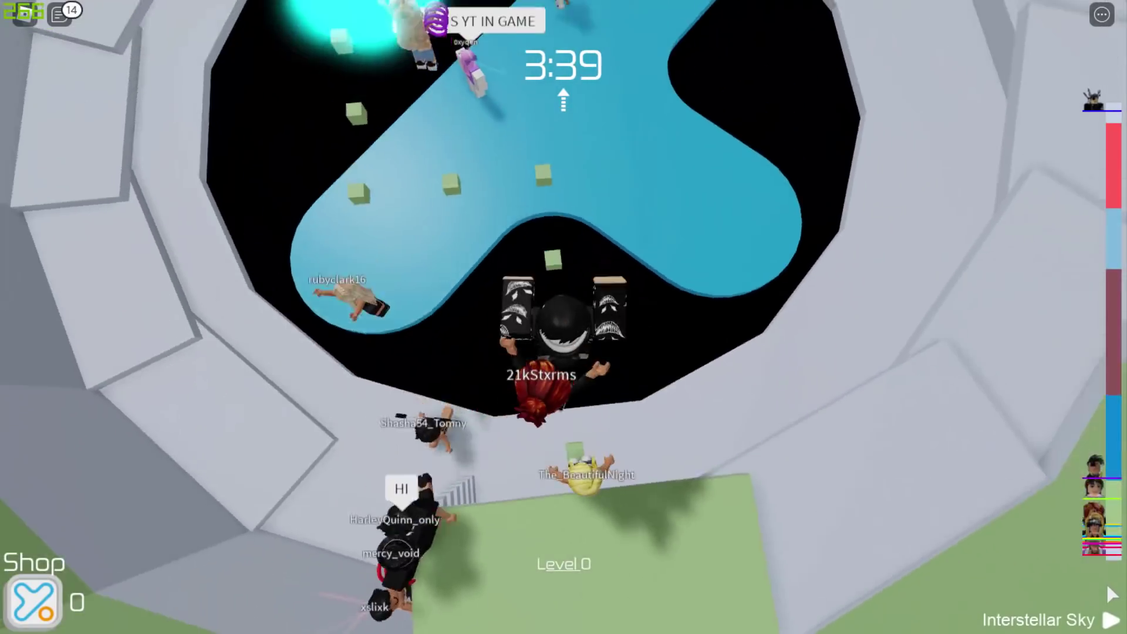
key(w)
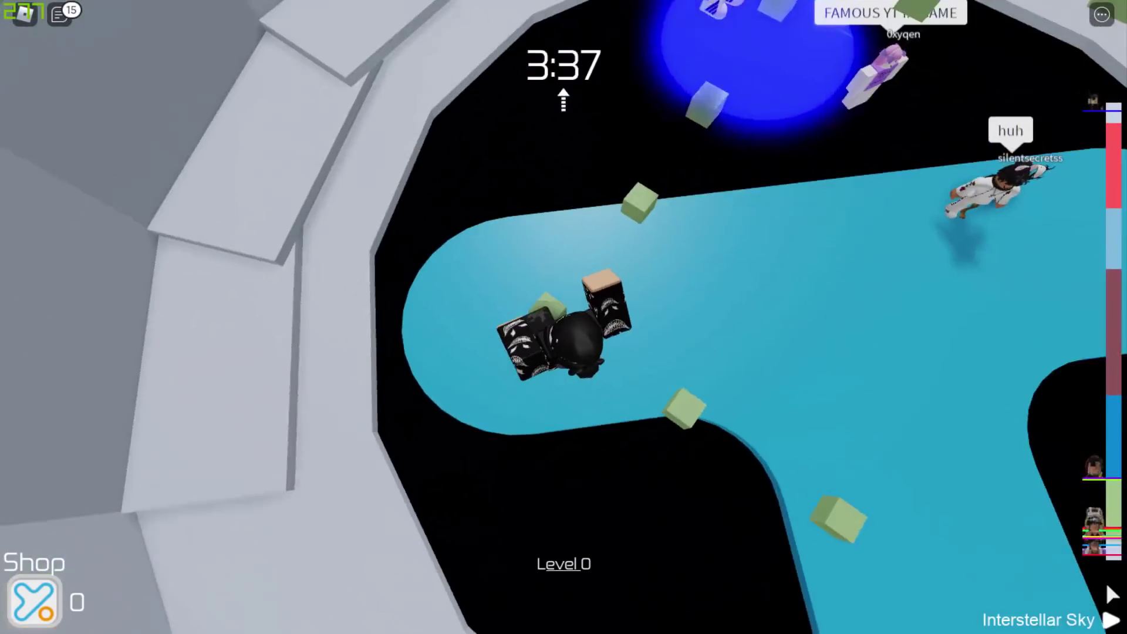